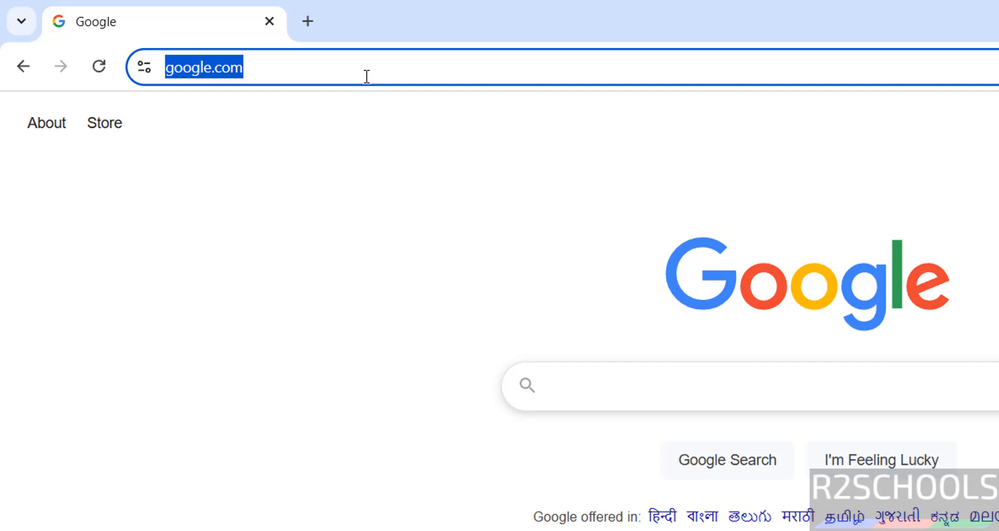
Go to ubuntu.com and download the Ubuntu Desktop 25.04 image for amd64.
{"action": "type", "text": "ubuntu.com"}
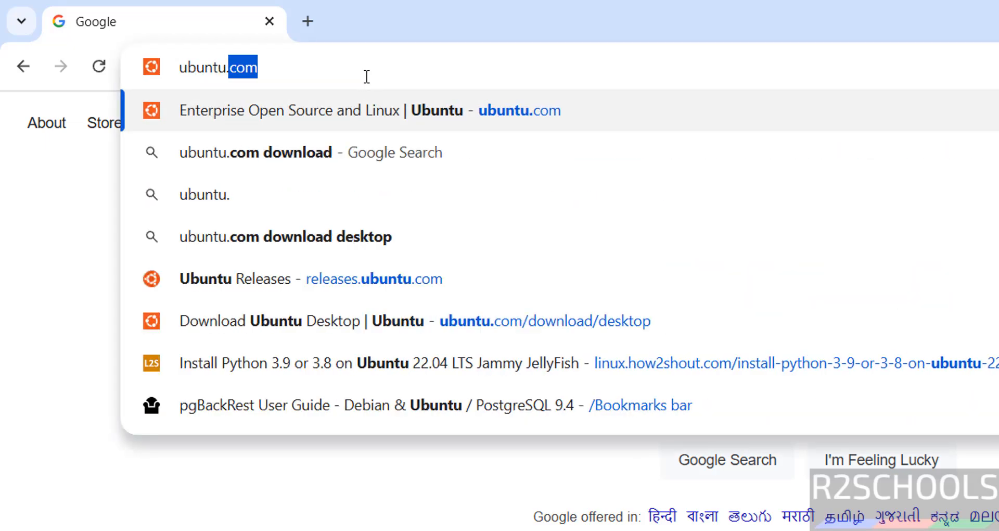
{"action": "key", "text": "Return"}
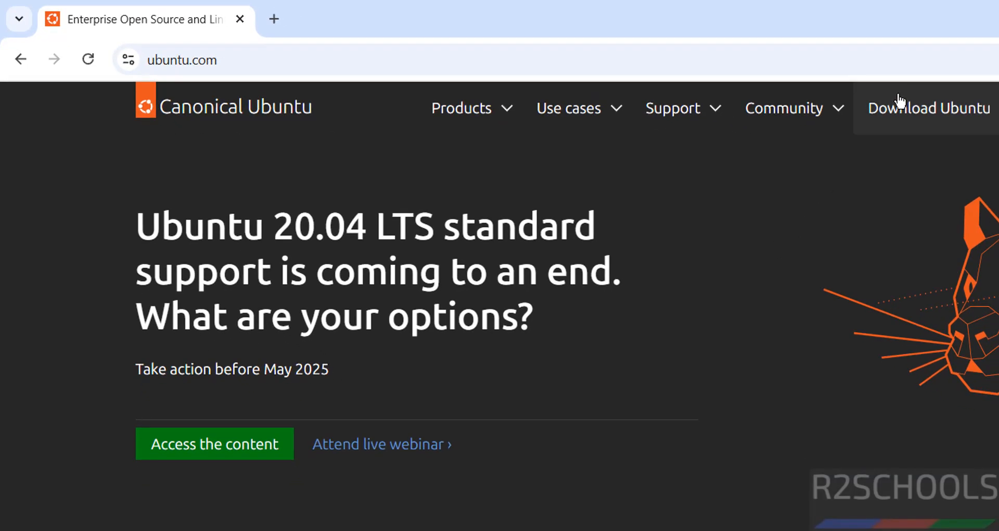
{"action": "left_click", "coordinate": [898, 103]}
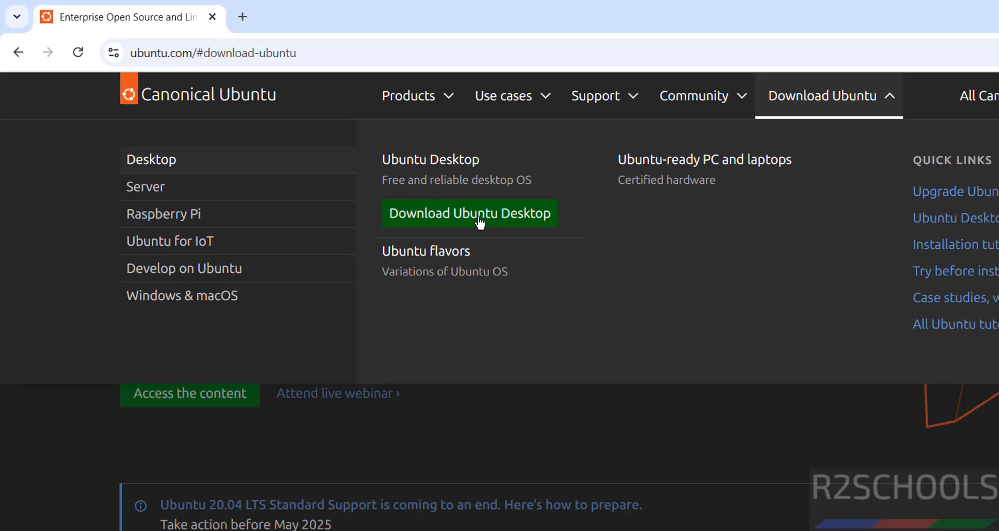
{"action": "left_click", "coordinate": [541, 249]}
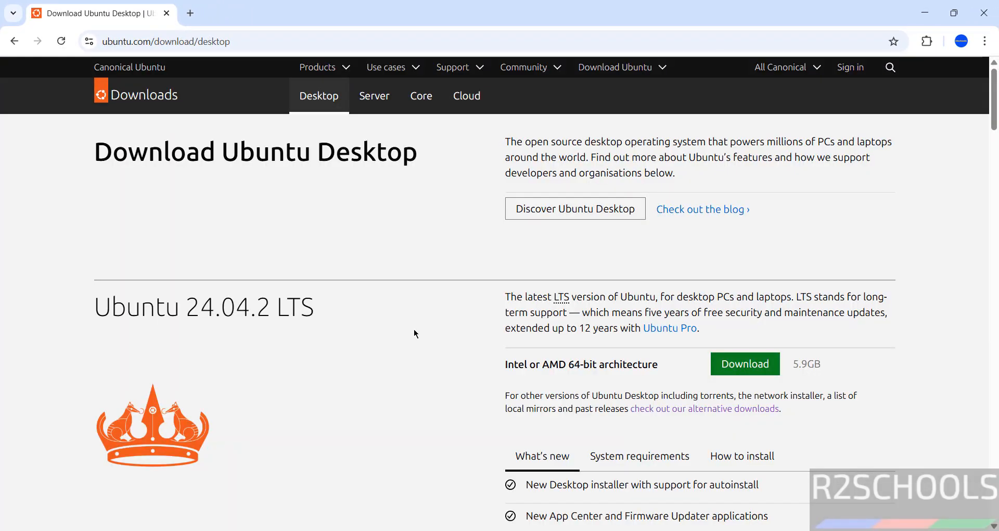
{"action": "scroll", "coordinate": [415, 331], "scroll_direction": "down", "scroll_amount": 10}
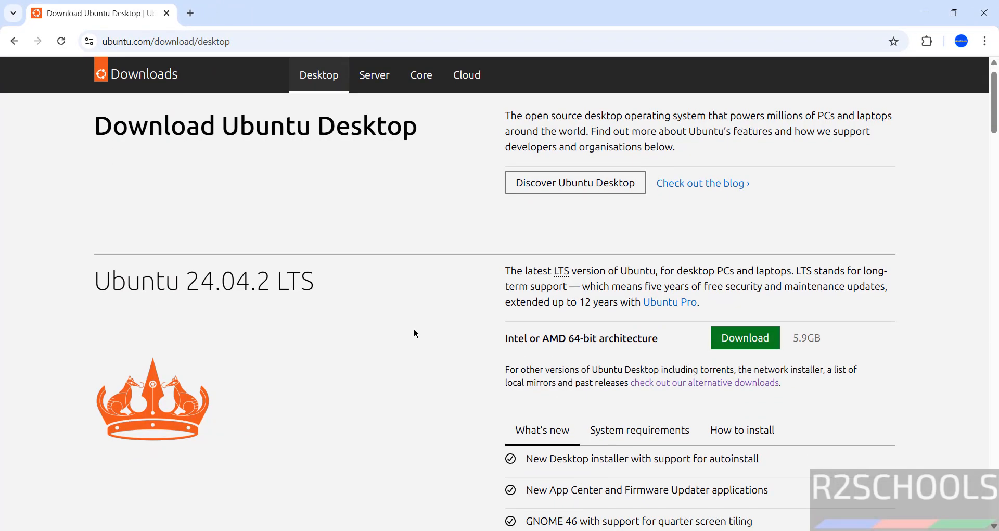
{"action": "scroll", "coordinate": [413, 330], "scroll_direction": "down", "scroll_amount": 1}
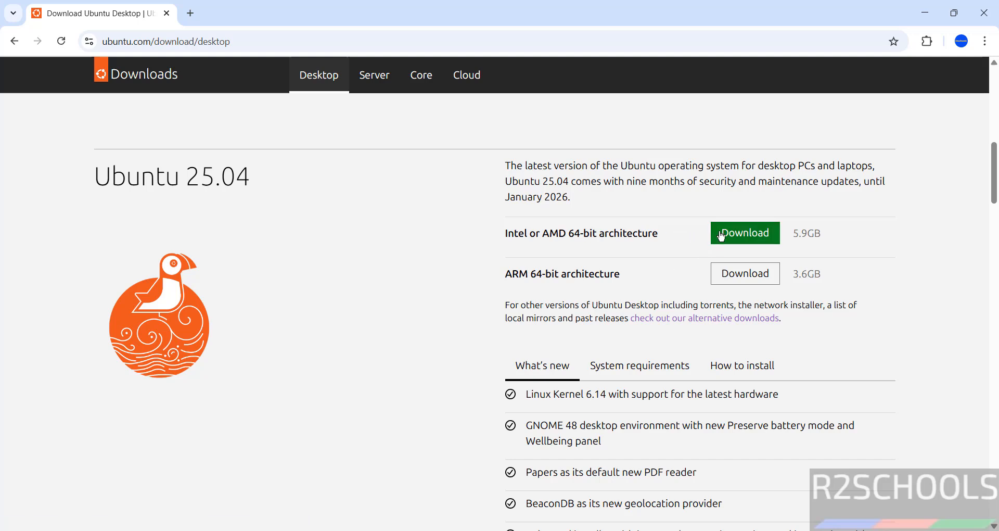
{"action": "left_click", "coordinate": [735, 236]}
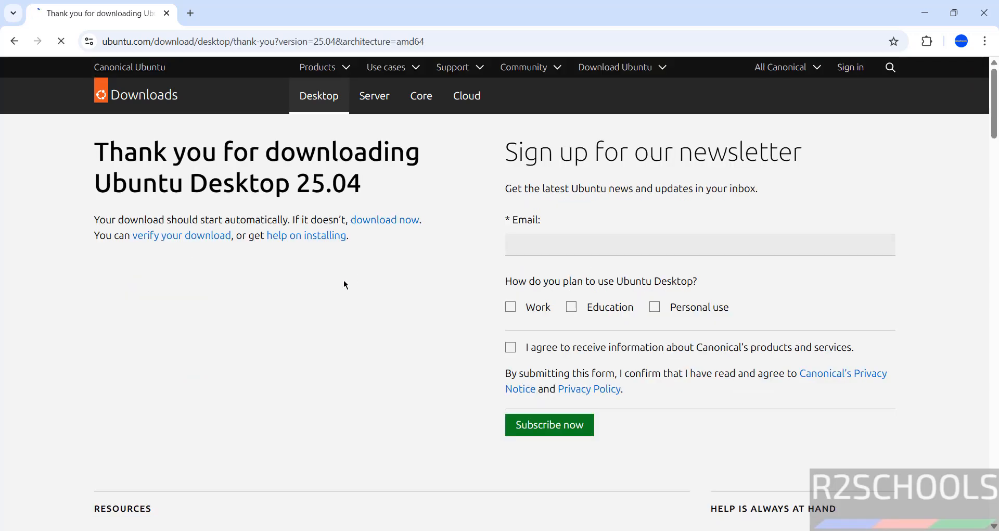
Cancel the duplicate Ubuntu 25.04 download and remove it from Chrome's download history.
{"action": "key", "text": "ctrl+j"}
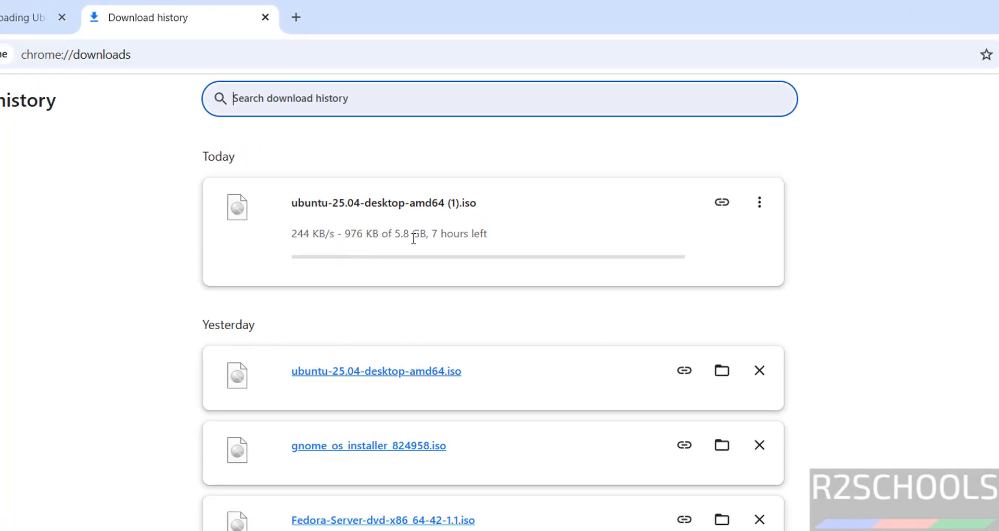
{"action": "left_click", "coordinate": [759, 202]}
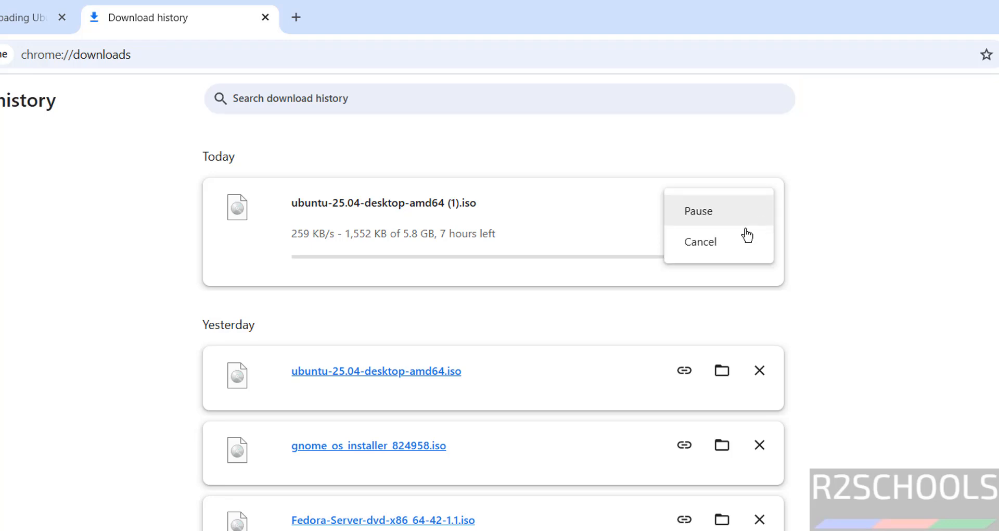
{"action": "left_click", "coordinate": [739, 239]}
{"action": "left_click", "coordinate": [761, 203]}
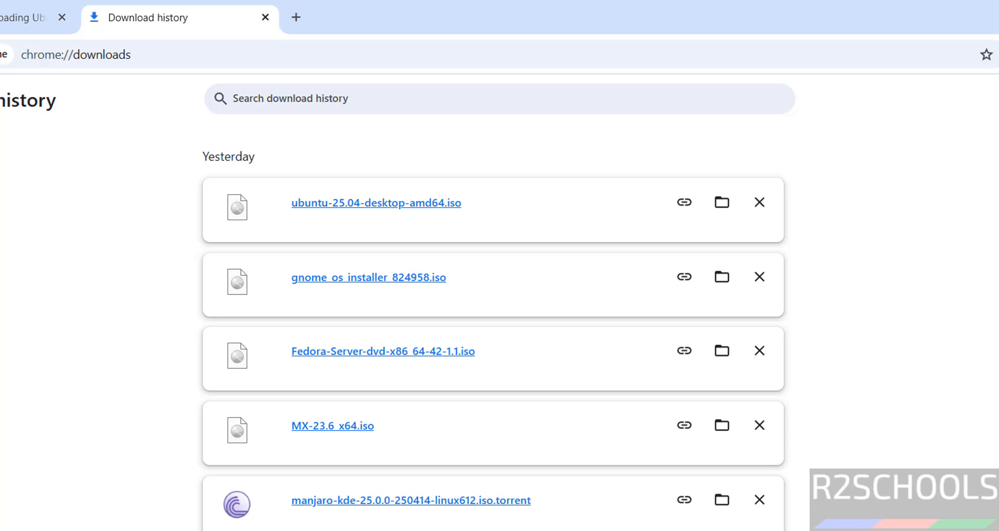
Launch Oracle VirtualBox from the Start menu search and begin a new virtual machine.
{"action": "key", "text": "super"}
{"action": "type", "text": "virtua"}
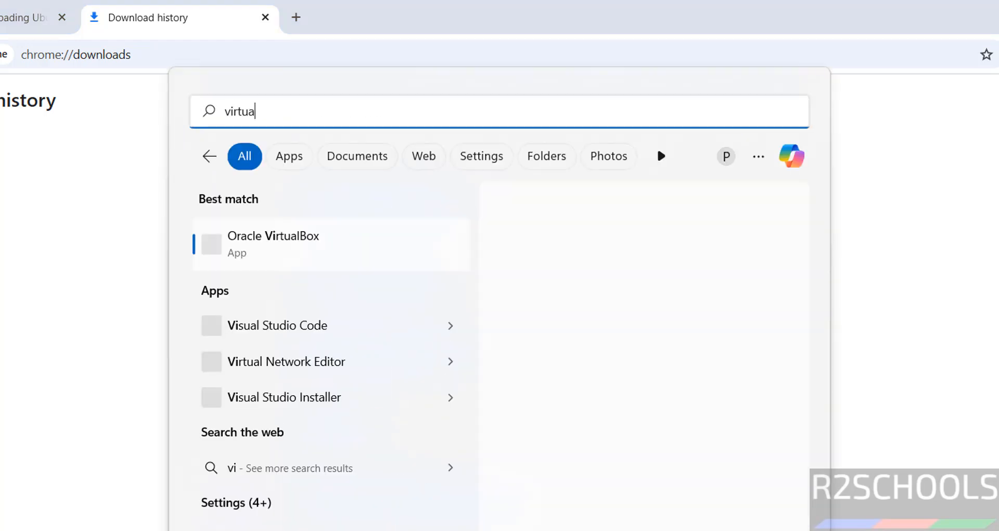
{"action": "left_click", "coordinate": [309, 250]}
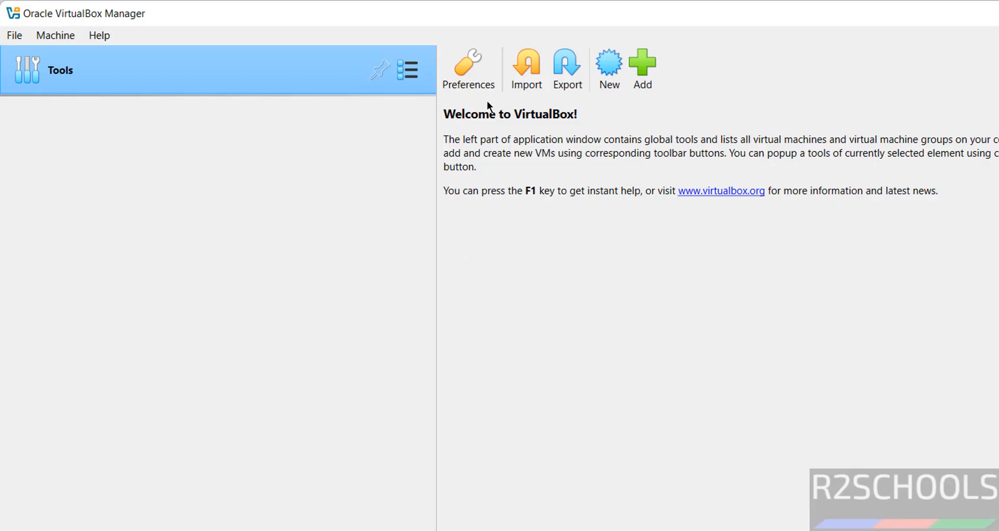
{"action": "left_click", "coordinate": [57, 36]}
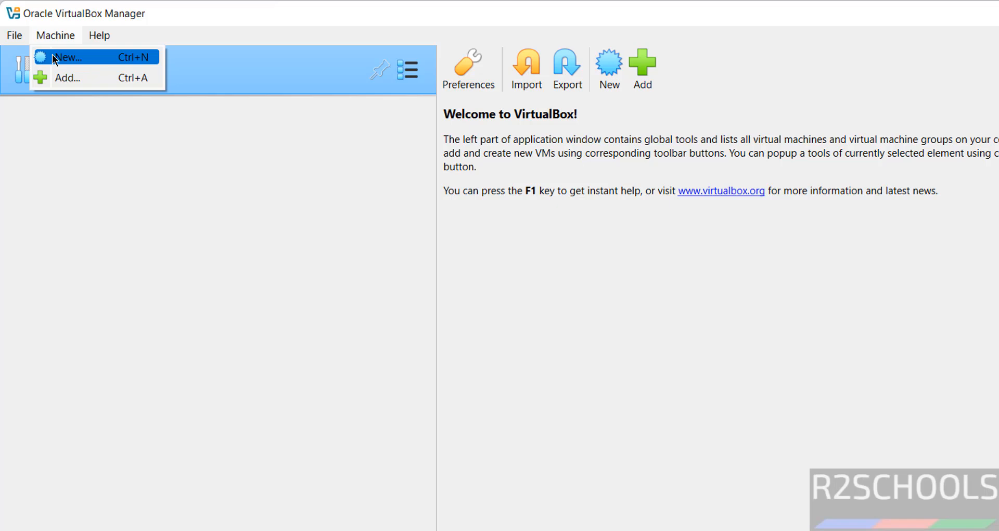
{"action": "left_click", "coordinate": [52, 54]}
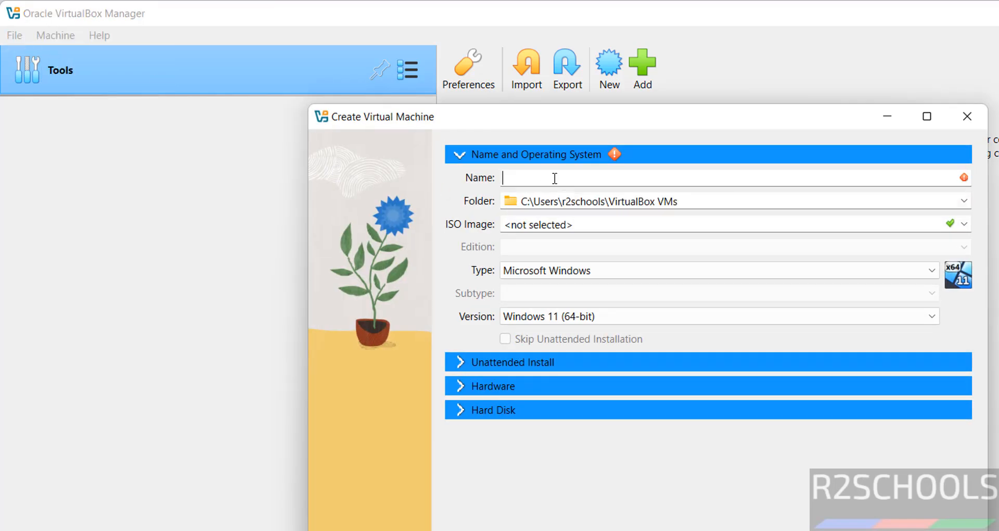
Name the machine ub25054vmo and browse to E:\VMS for its folder.
{"action": "type", "text": "ub25054"}
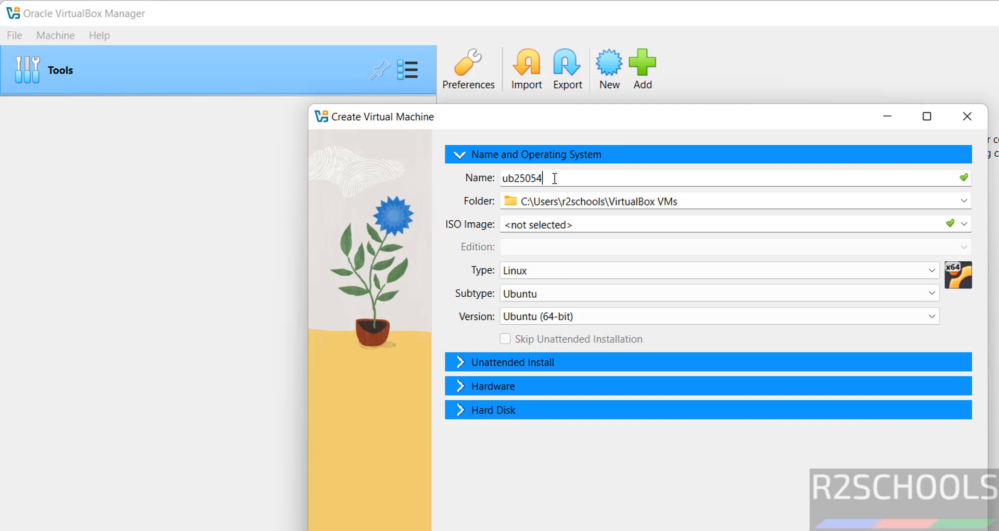
{"action": "type", "text": "vmo"}
{"action": "double_click", "coordinate": [555, 178]}
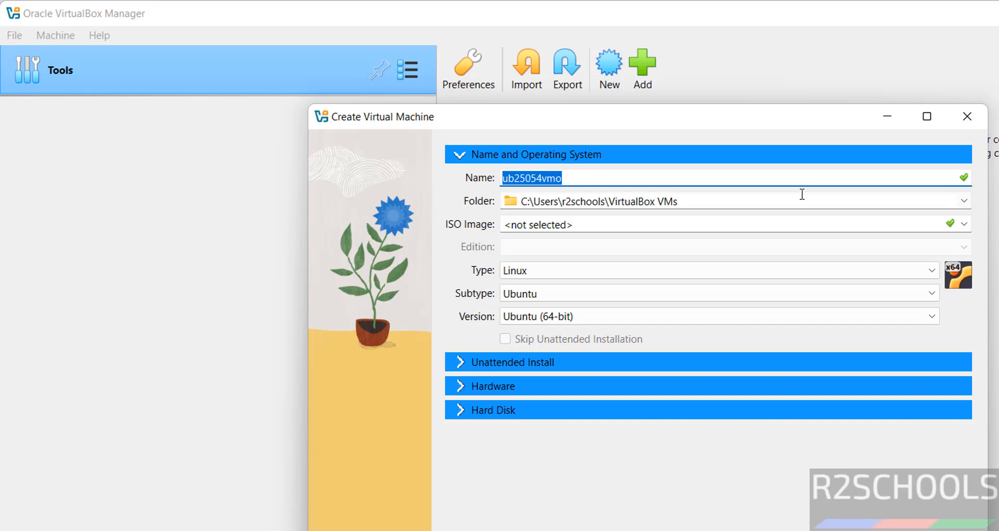
{"action": "left_click", "coordinate": [963, 201]}
{"action": "left_click", "coordinate": [733, 238]}
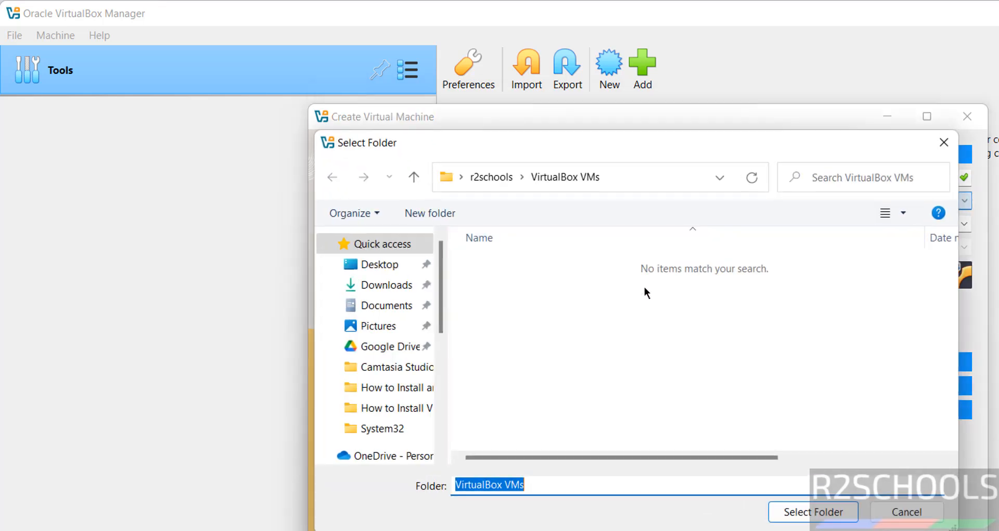
{"action": "left_click", "coordinate": [441, 357]}
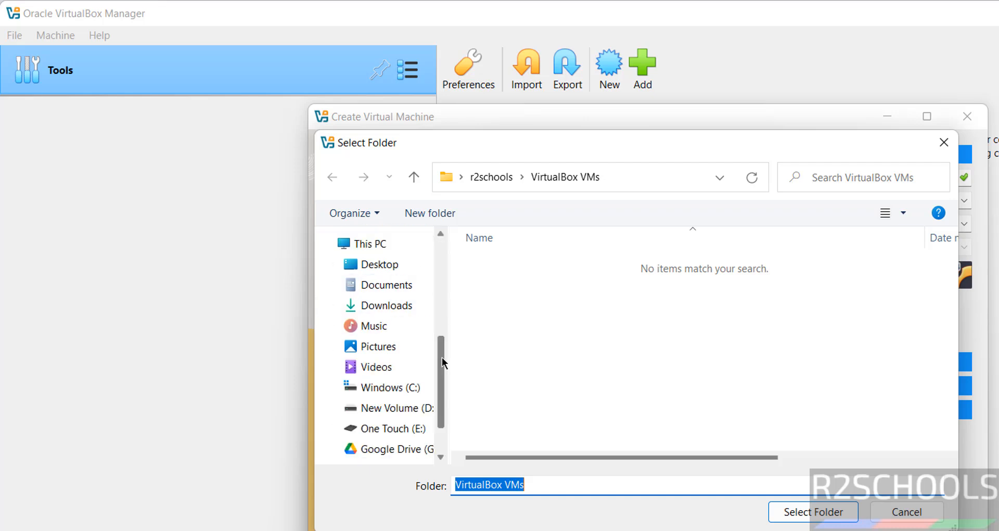
{"action": "left_click", "coordinate": [388, 428]}
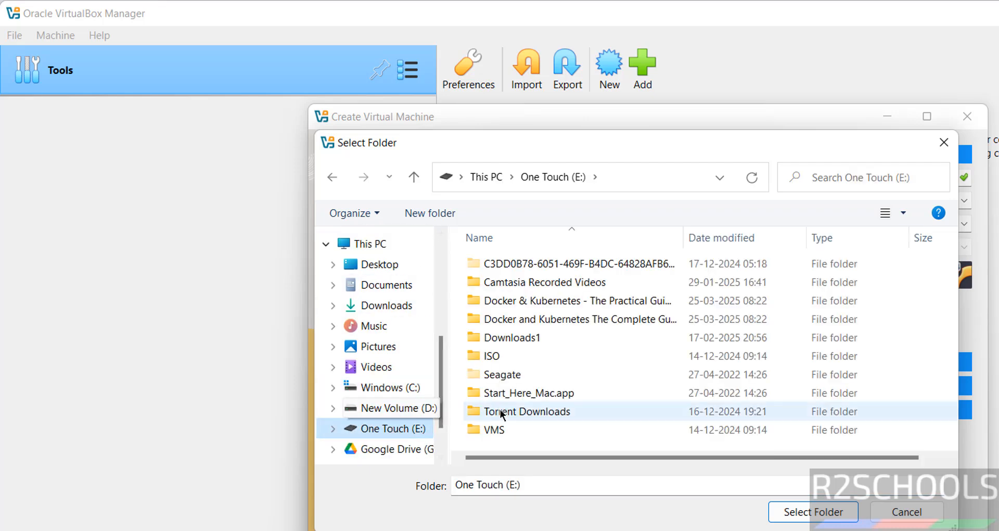
{"action": "double_click", "coordinate": [491, 431]}
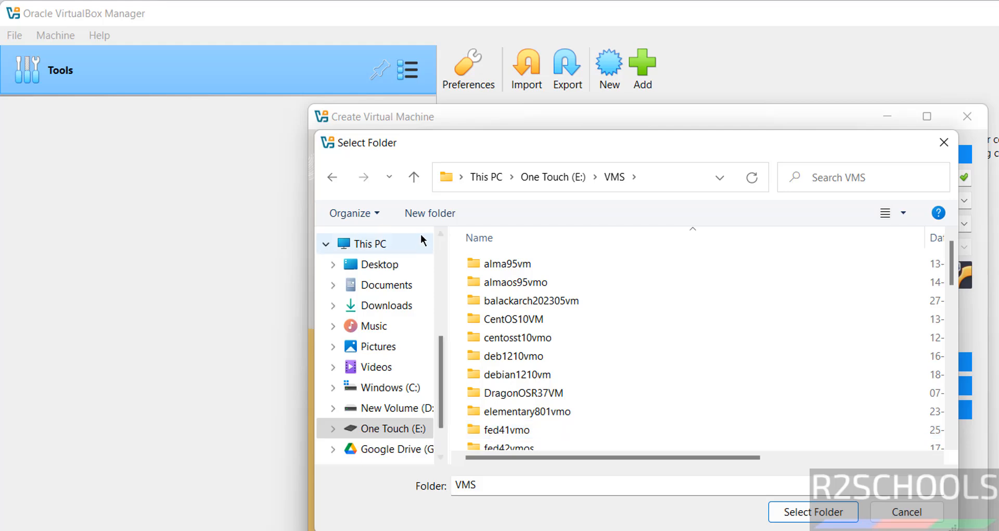
Create a new folder ub25054vmo in E:\VMS and select it as the machine folder.
{"action": "left_click", "coordinate": [428, 217]}
{"action": "type", "text": "ub25054vmo"}
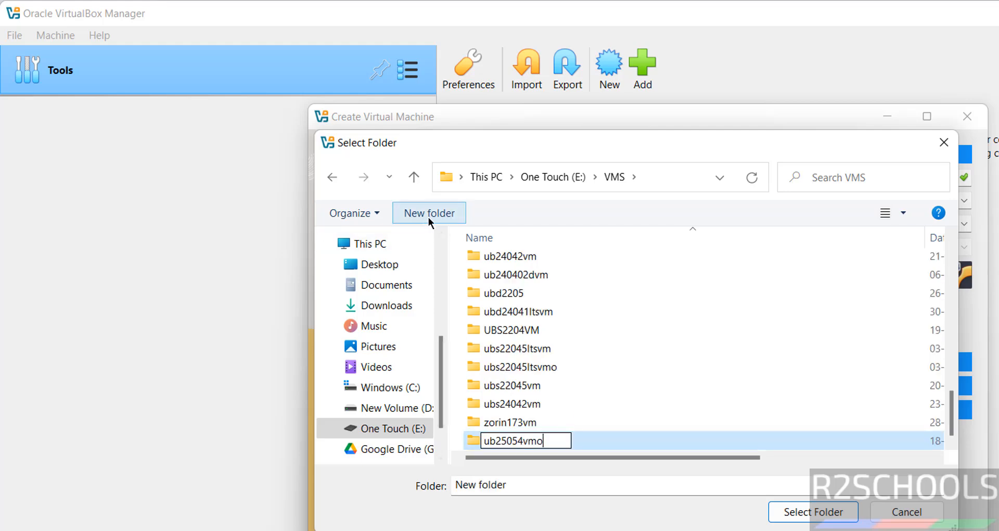
{"action": "key", "text": "Return"}
{"action": "left_click", "coordinate": [799, 512]}
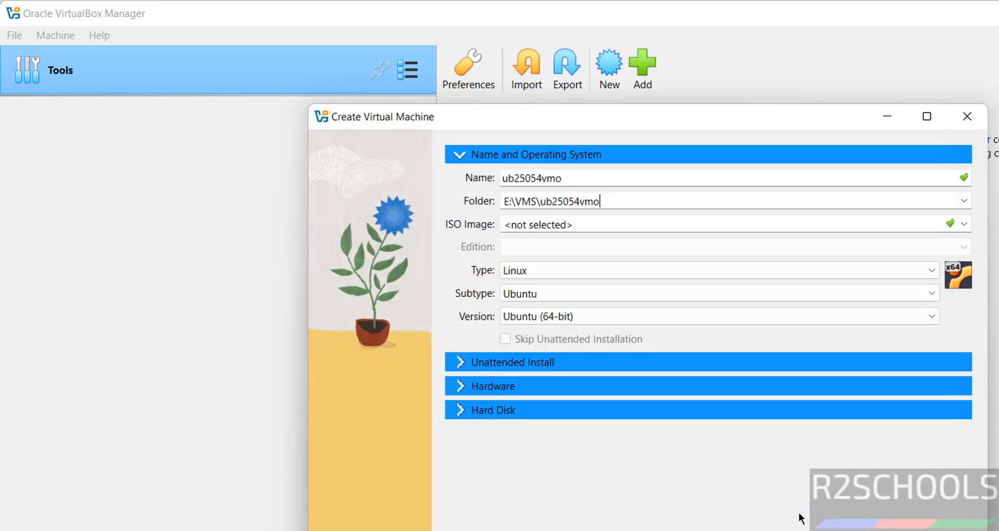
Attach ubuntu-25.04-desktop-amd64.iso from Downloads and tick Skip Unattended Installation.
{"action": "left_click", "coordinate": [969, 229]}
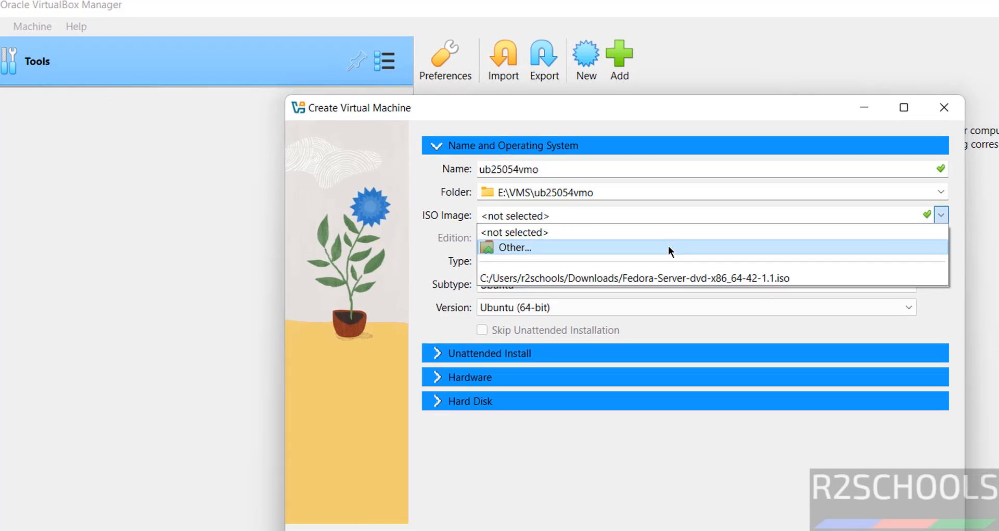
{"action": "left_click", "coordinate": [691, 254]}
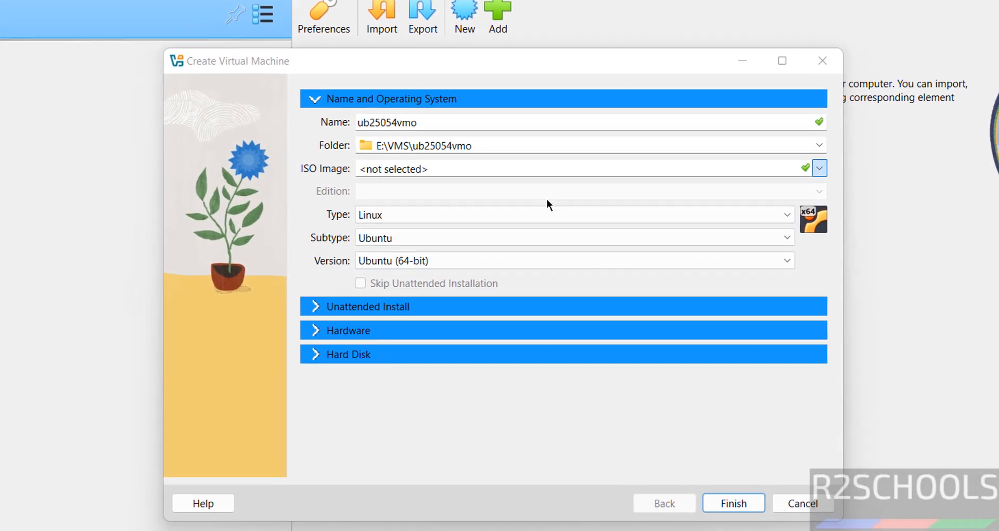
{"action": "left_click", "coordinate": [415, 227]}
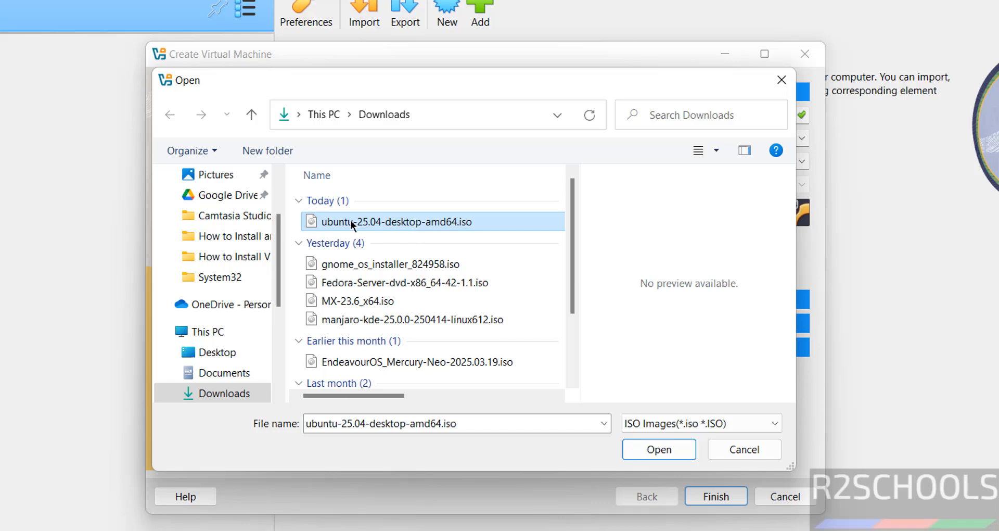
{"action": "left_click", "coordinate": [659, 449]}
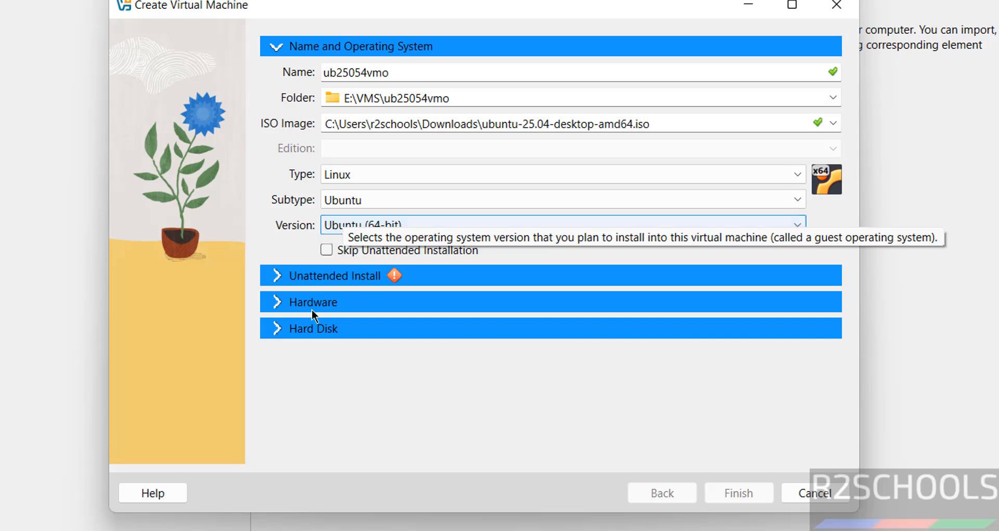
{"action": "left_click", "coordinate": [326, 249]}
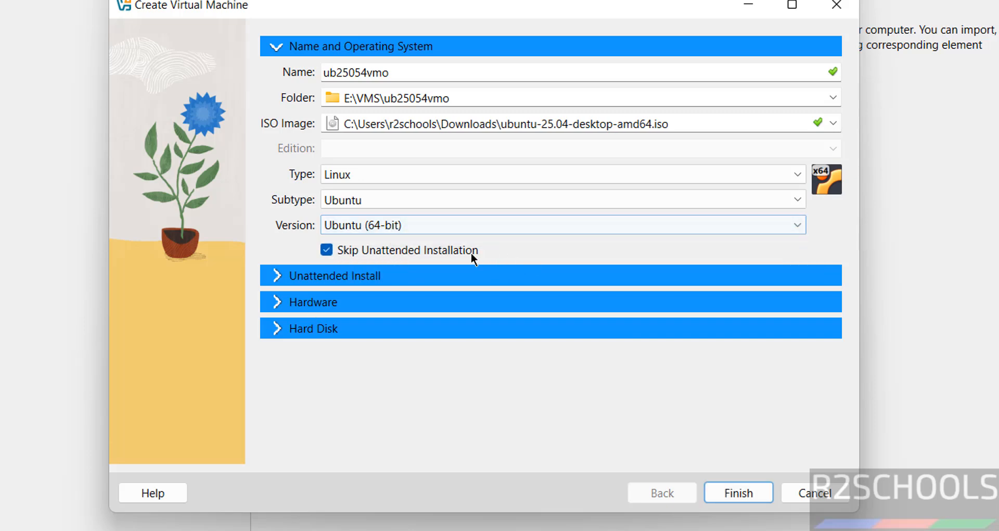
Set base memory to 4096 MB and processors to 2.
{"action": "left_click", "coordinate": [328, 303]}
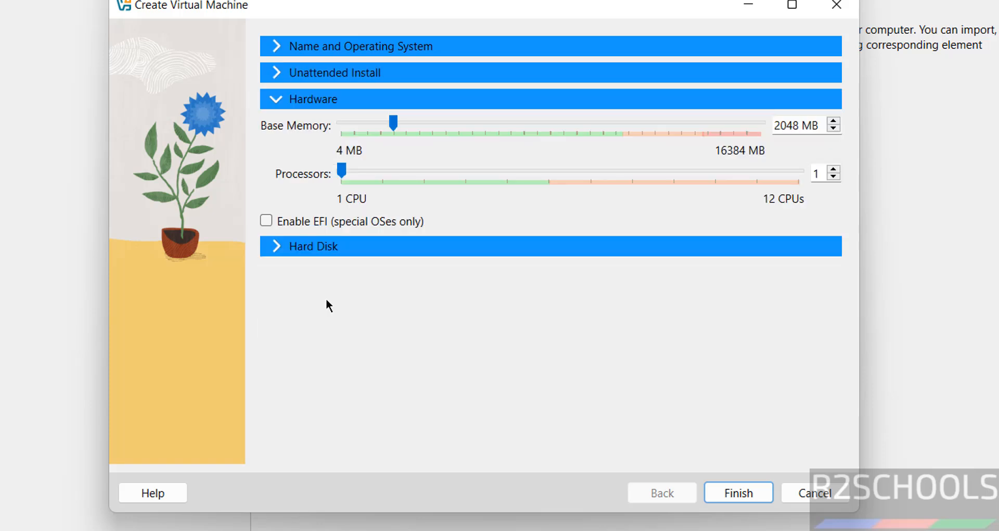
{"action": "double_click", "coordinate": [783, 125]}
{"action": "type", "text": "4096"}
{"action": "key", "text": "Tab"}
{"action": "type", "text": "2"}
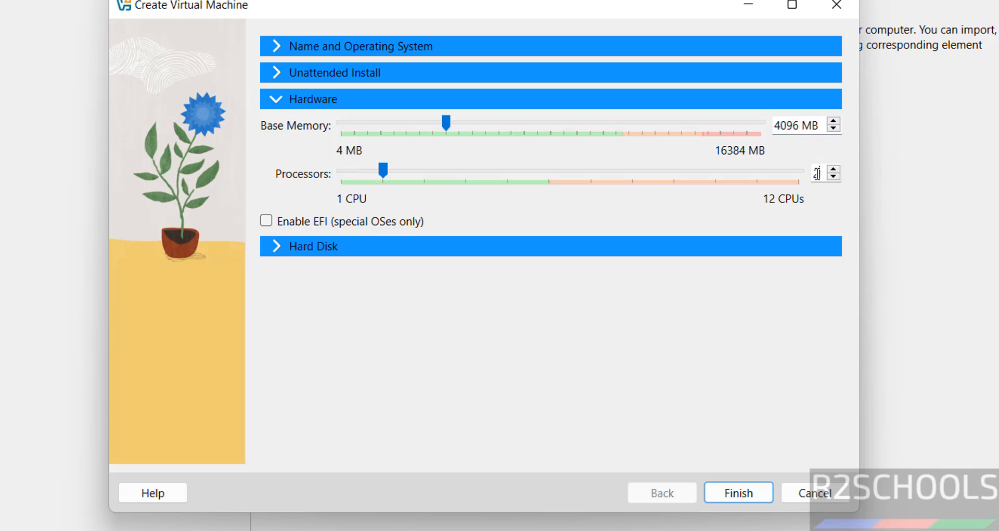
Set the virtual hard disk size to 50 GB and finish creating the machine.
{"action": "left_click", "coordinate": [432, 249]}
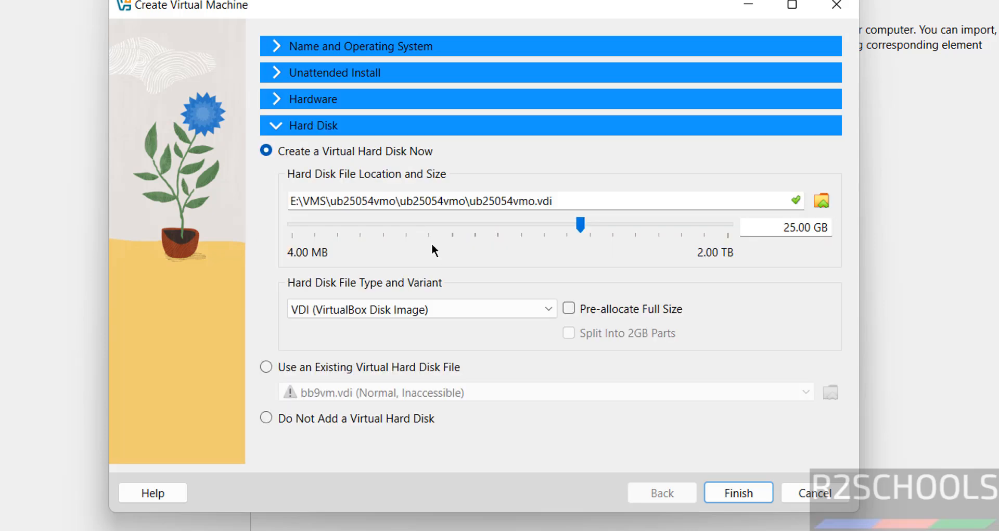
{"action": "double_click", "coordinate": [788, 228]}
{"action": "type", "text": "50"}
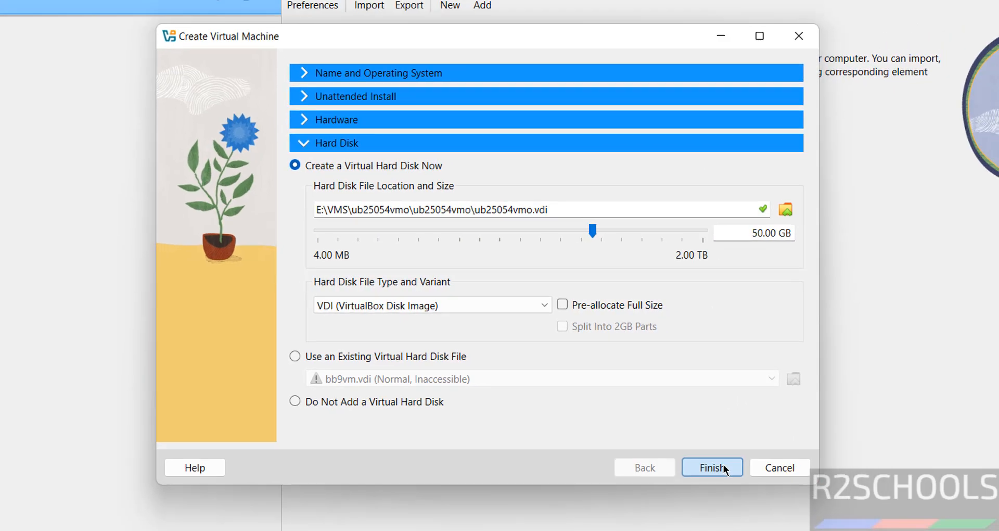
{"action": "left_click", "coordinate": [750, 489]}
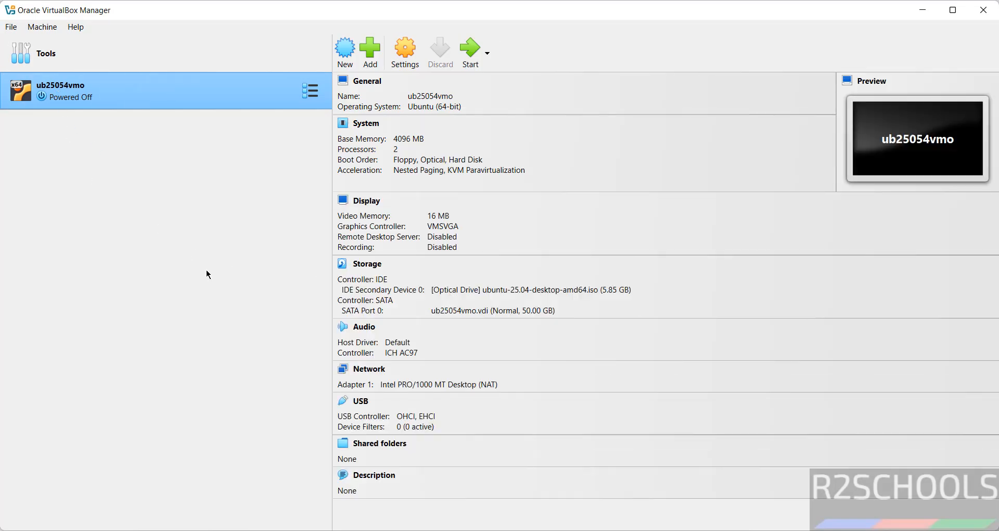
{"action": "right_click", "coordinate": [139, 96]}
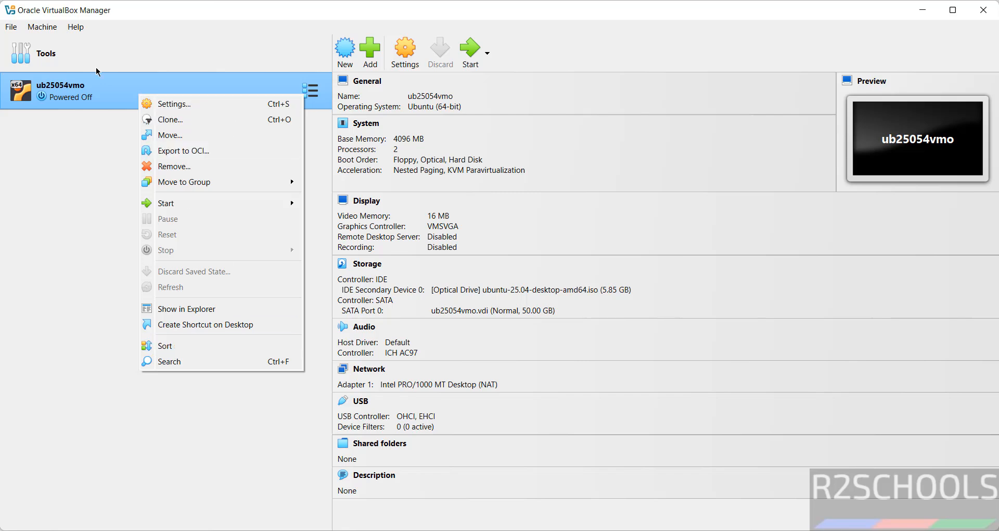
{"action": "left_click", "coordinate": [46, 30]}
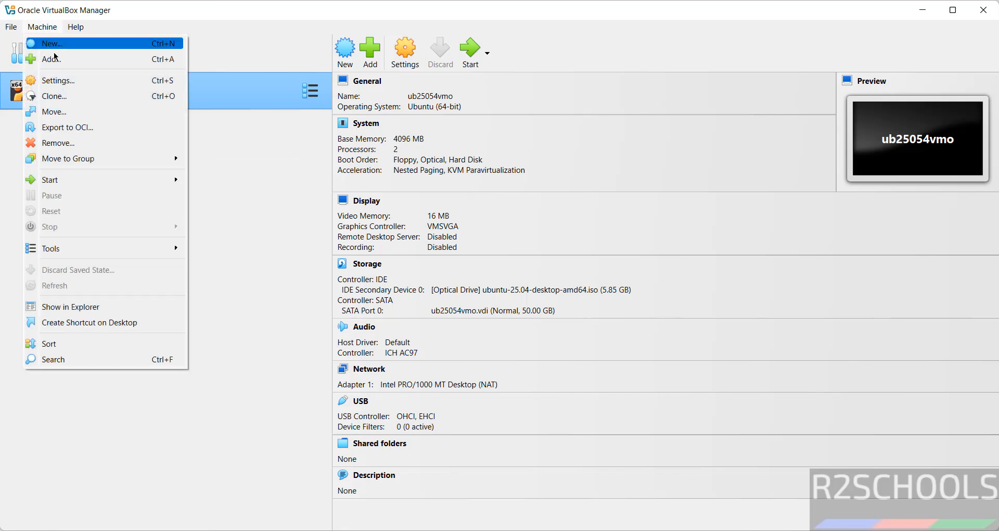
{"action": "left_click", "coordinate": [560, 28]}
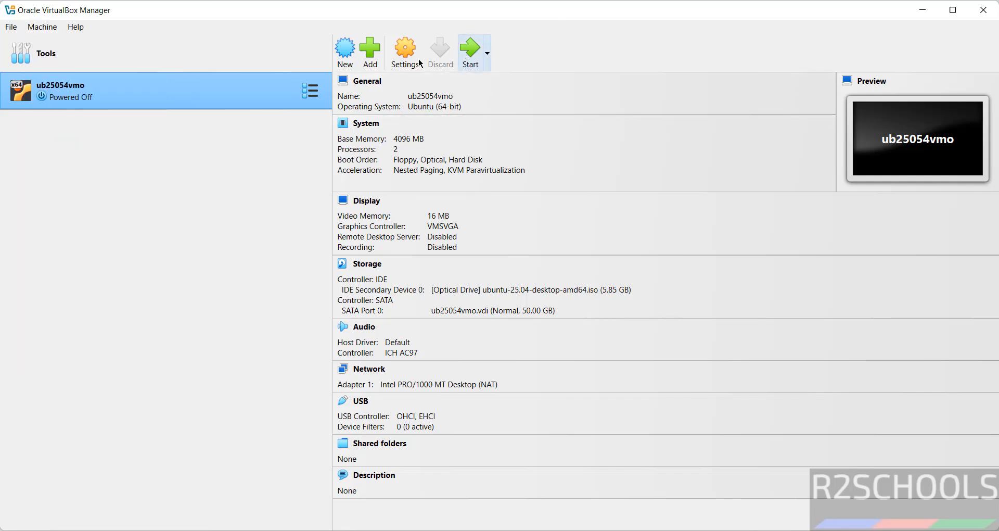
{"action": "right_click", "coordinate": [152, 91]}
{"action": "mouse_move", "coordinate": [243, 204]}
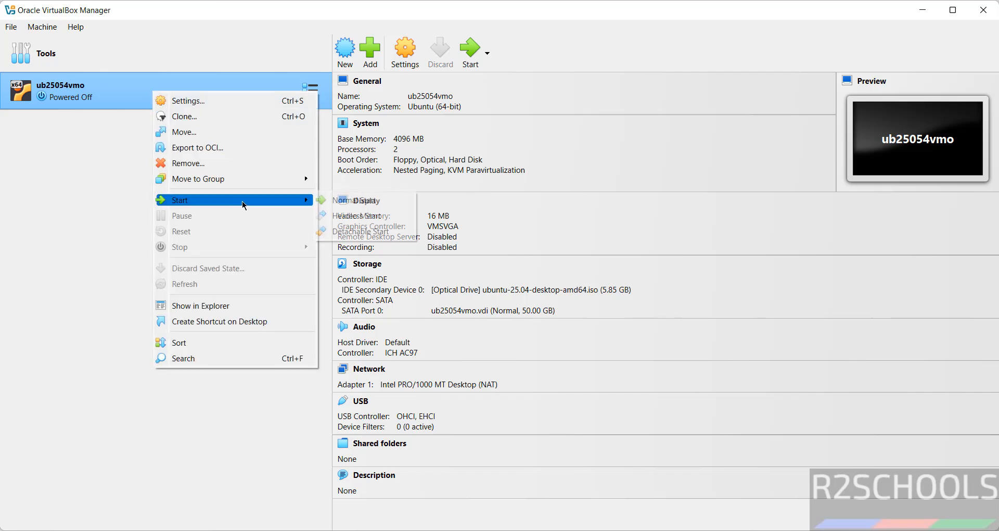
{"action": "left_click", "coordinate": [597, 49]}
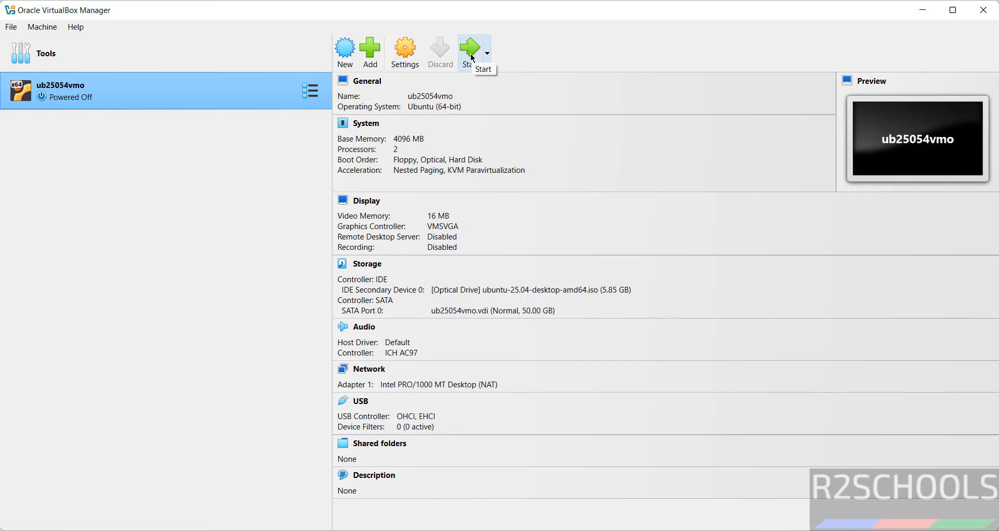
Start ub25054vmo, maximize its window and boot the Try or Install Ubuntu entry.
{"action": "left_click", "coordinate": [470, 50]}
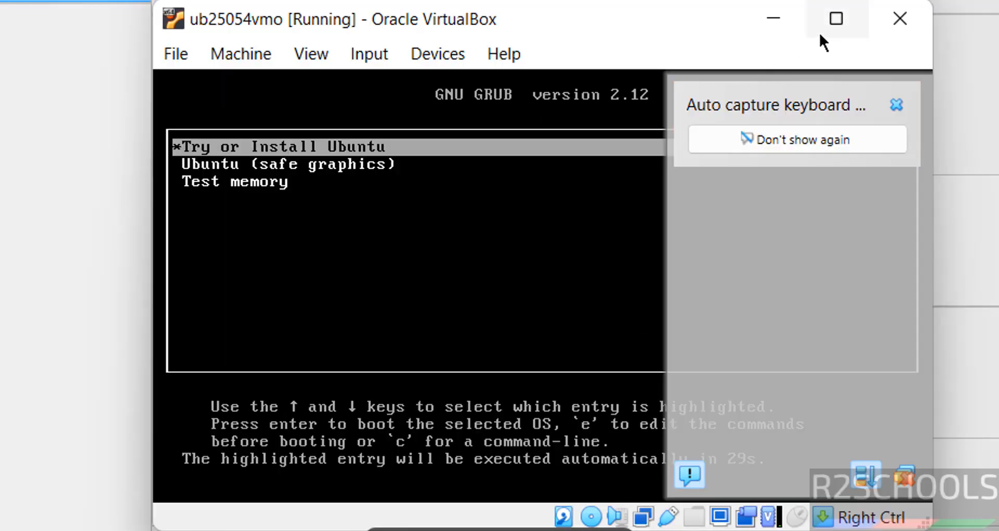
{"action": "left_click", "coordinate": [836, 20]}
{"action": "key", "text": "Down"}
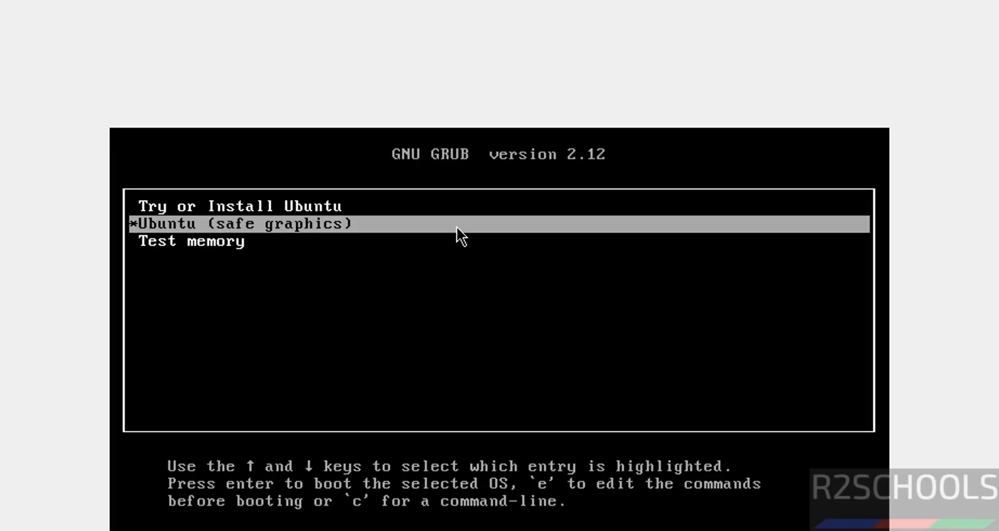
{"action": "key", "text": "Up"}
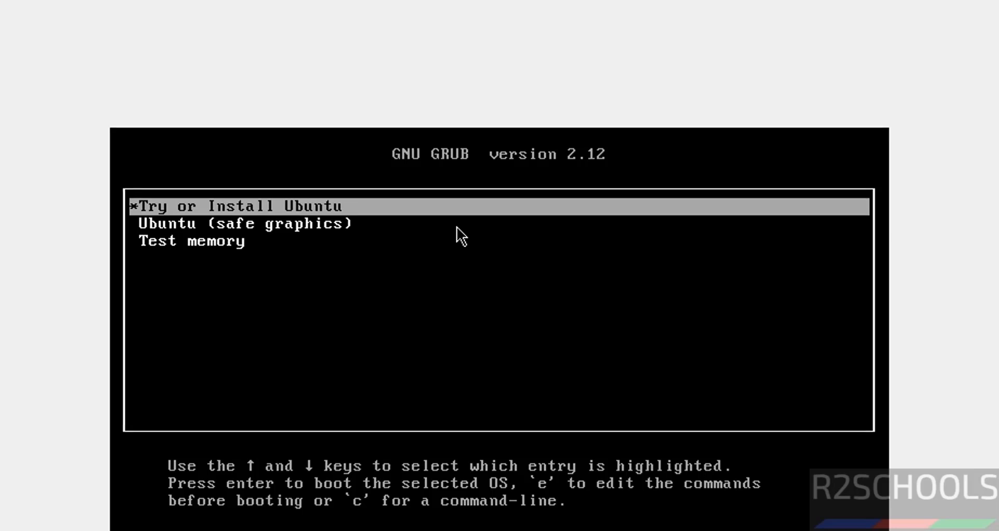
{"action": "key", "text": "Return"}
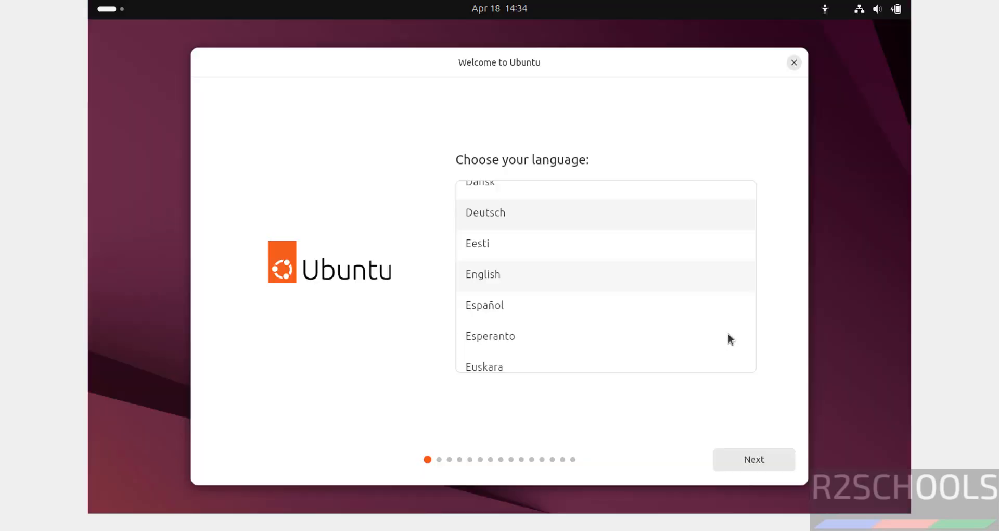
Keep English language, default accessibility settings and the English (US) keyboard layout.
{"action": "scroll", "coordinate": [747, 220], "scroll_direction": "down", "scroll_amount": 2}
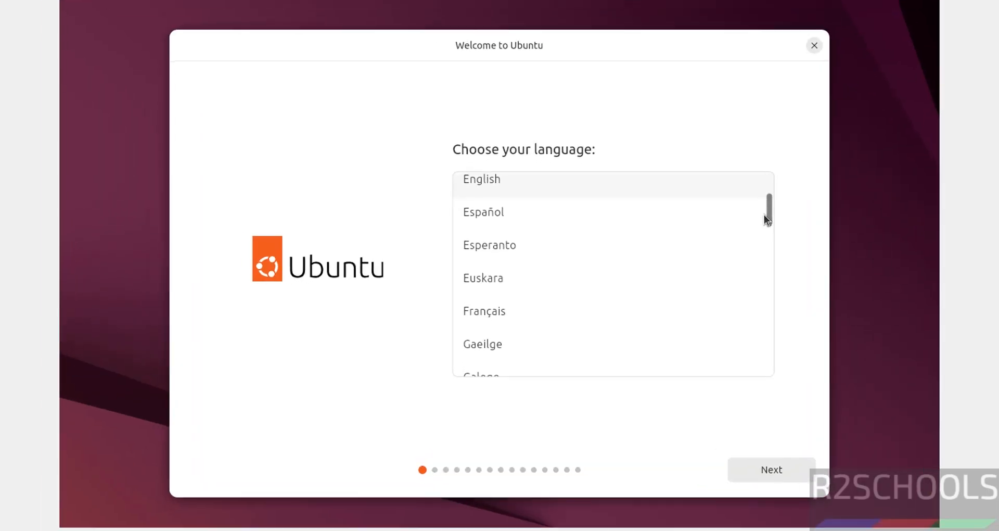
{"action": "scroll", "coordinate": [751, 215], "scroll_direction": "up", "scroll_amount": 3}
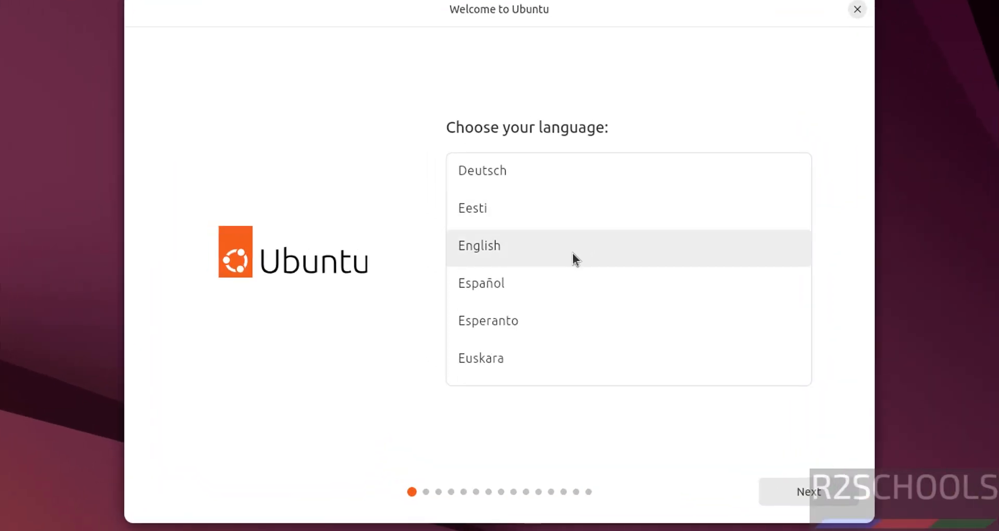
{"action": "left_click", "coordinate": [805, 488]}
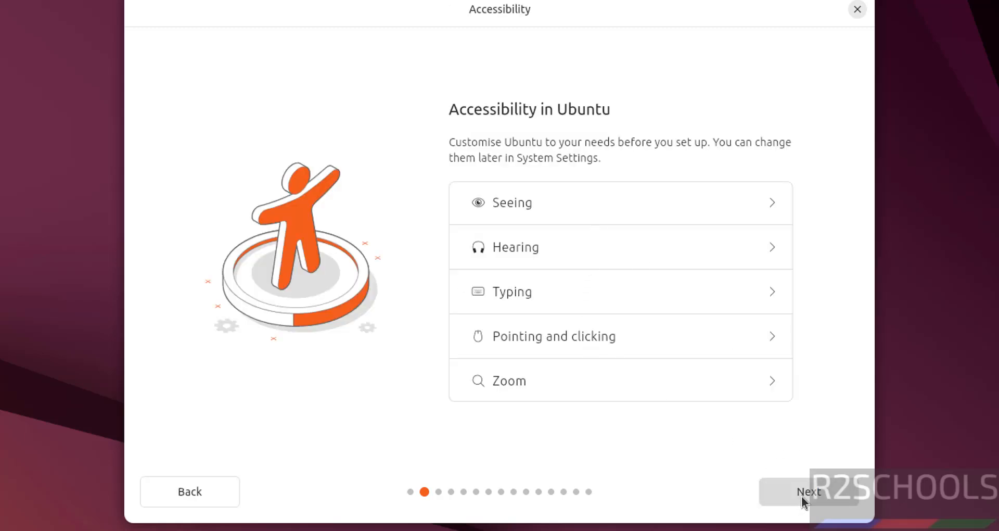
{"action": "left_click", "coordinate": [802, 495]}
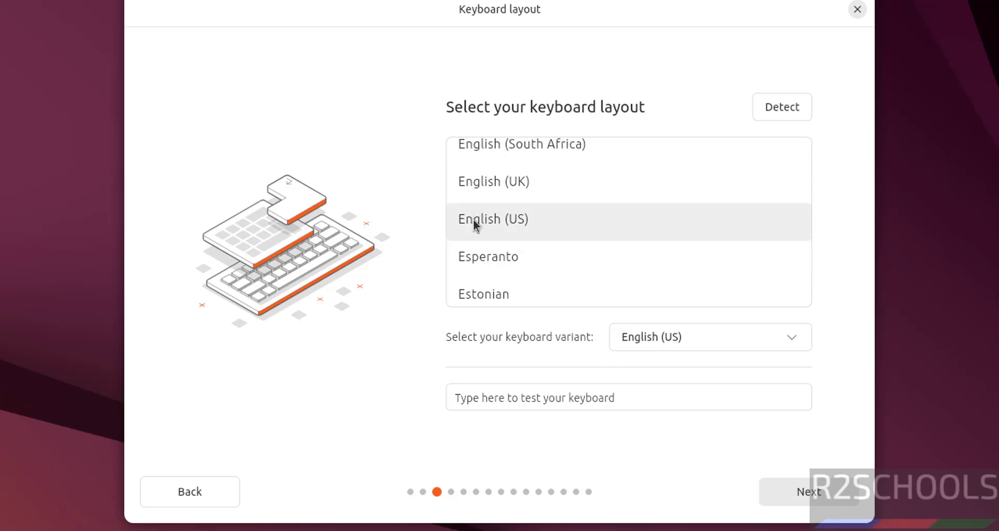
{"action": "left_click", "coordinate": [793, 484]}
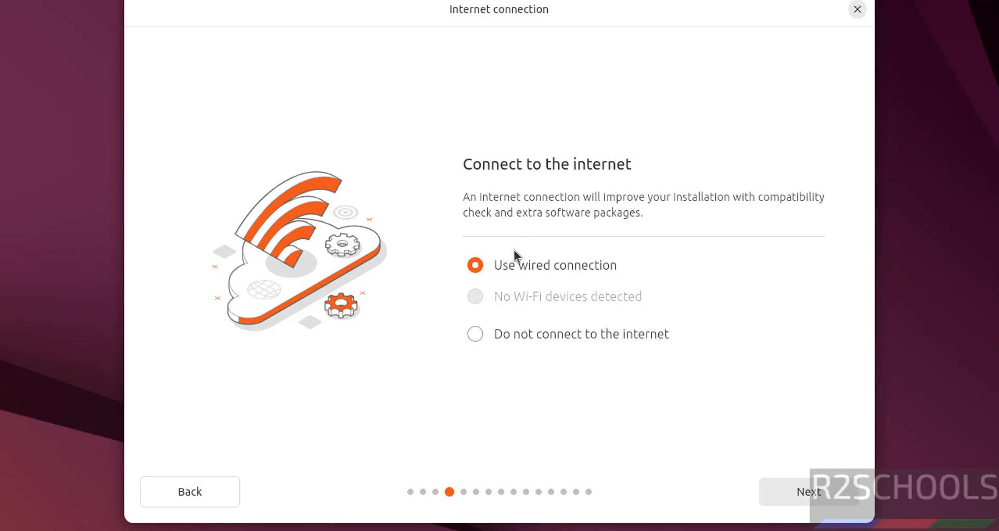
Keep the wired connection, choose Install Ubuntu, interactive installation and Default selection apps.
{"action": "left_click", "coordinate": [783, 481]}
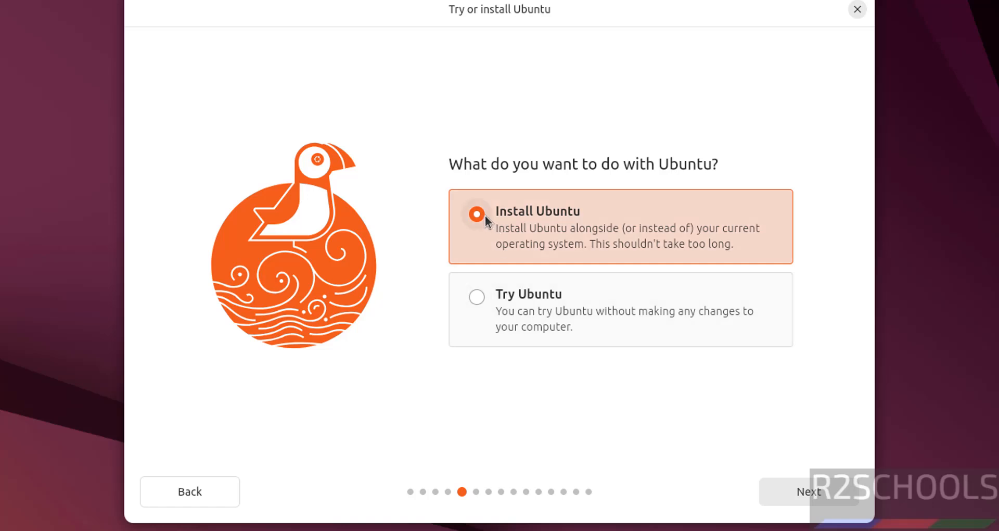
{"action": "left_click", "coordinate": [837, 502]}
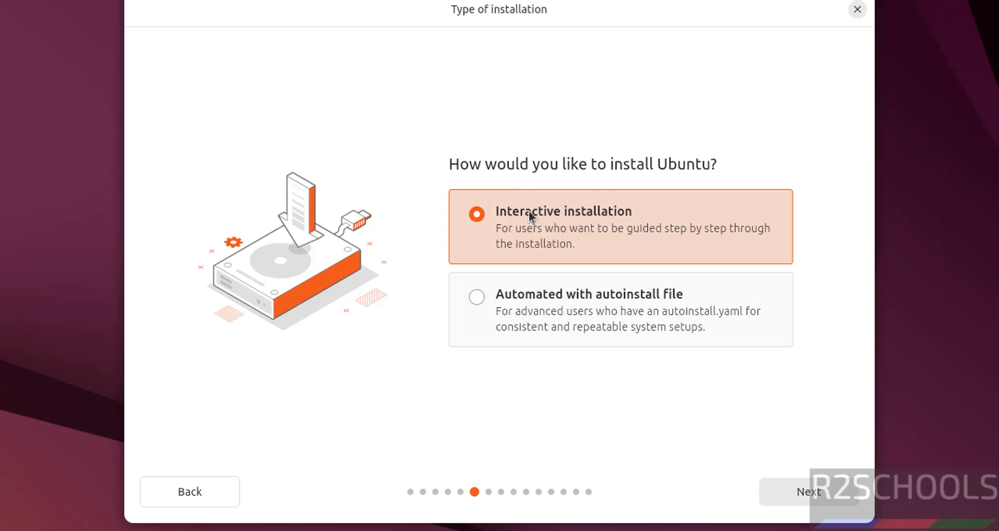
{"action": "left_click", "coordinate": [806, 495]}
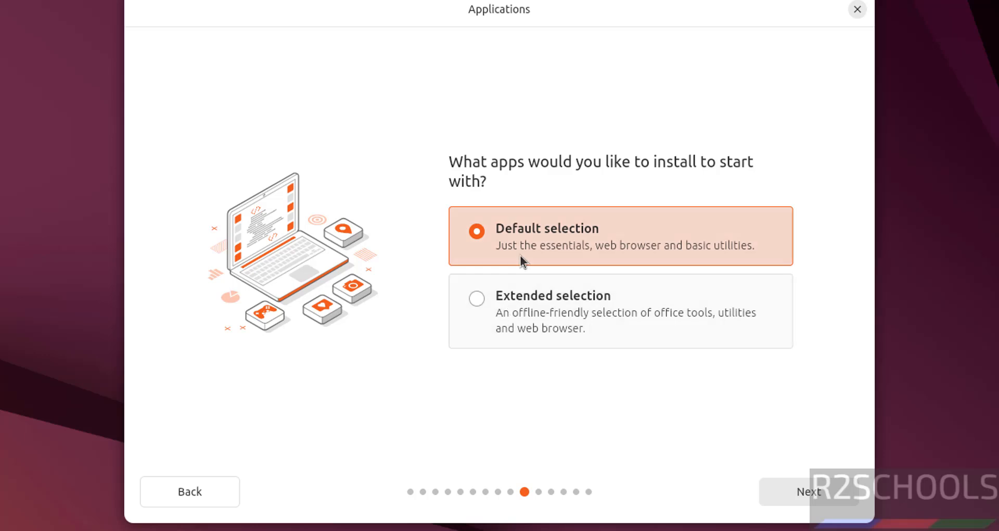
{"action": "left_click", "coordinate": [521, 220]}
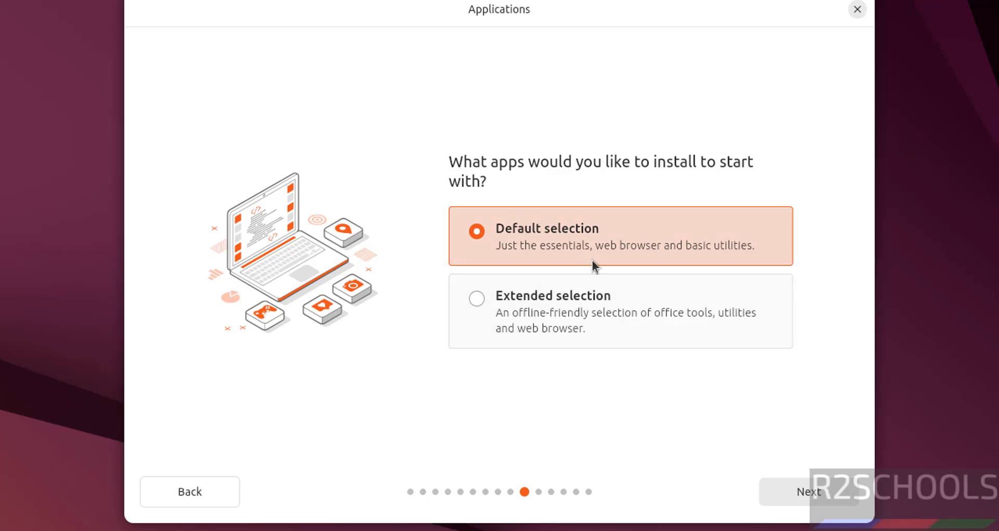
{"action": "left_click", "coordinate": [809, 493]}
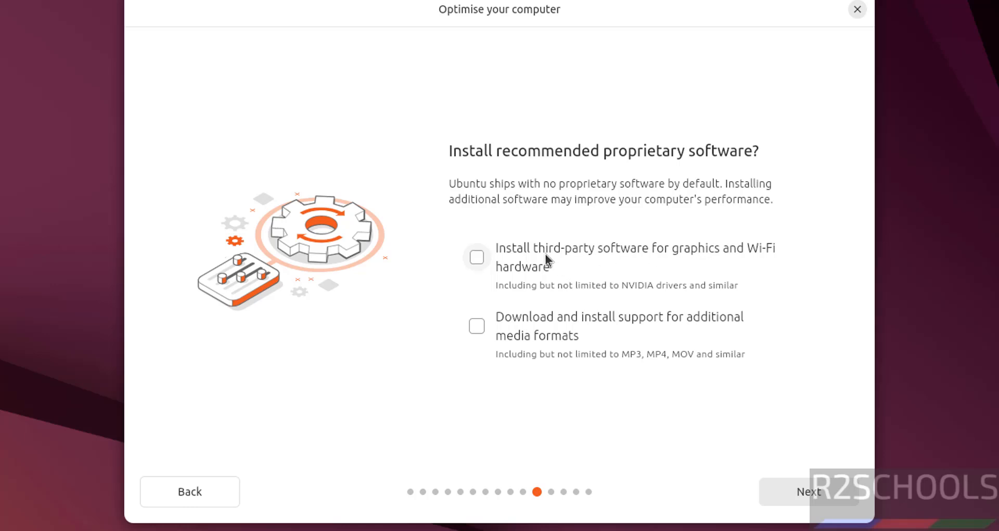
Leave third-party software unchecked and keep Erase disk and install Ubuntu.
{"action": "left_click", "coordinate": [545, 254]}
{"action": "left_click", "coordinate": [544, 260]}
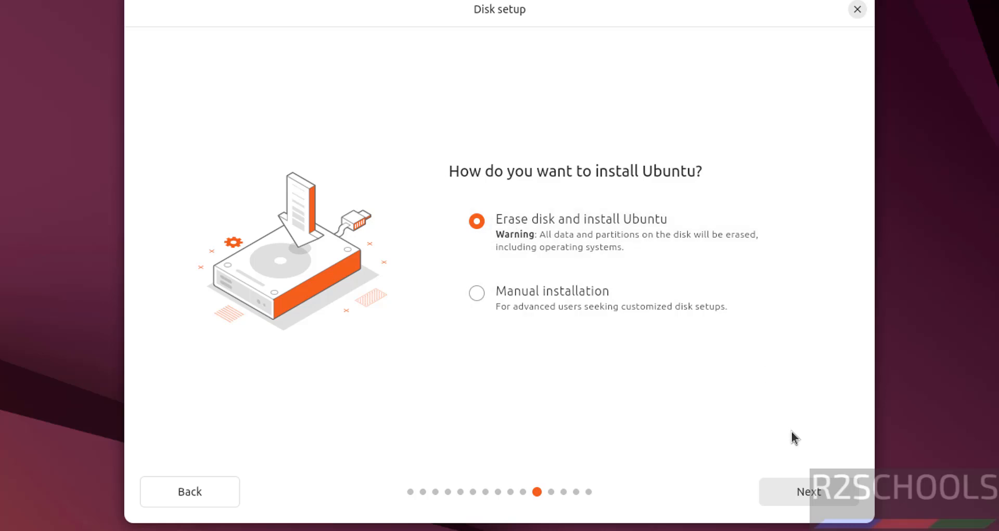
{"action": "left_click", "coordinate": [801, 488]}
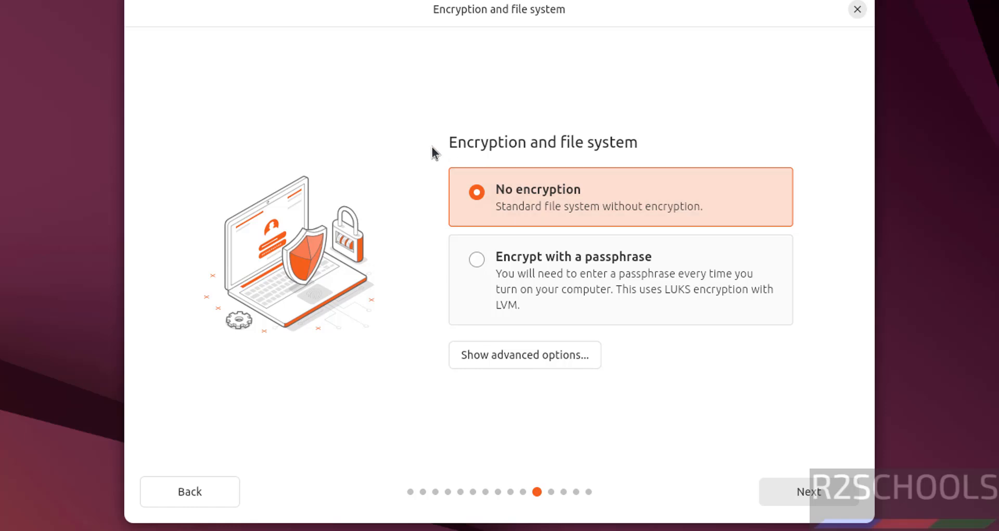
Keep No encryption and continue to the Create your account step.
{"action": "left_click", "coordinate": [486, 262]}
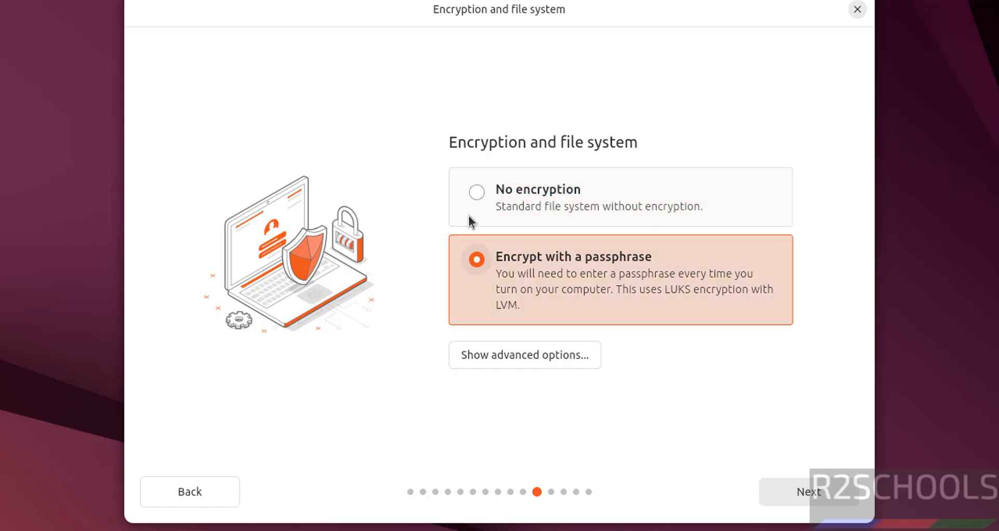
{"action": "left_click", "coordinate": [473, 196]}
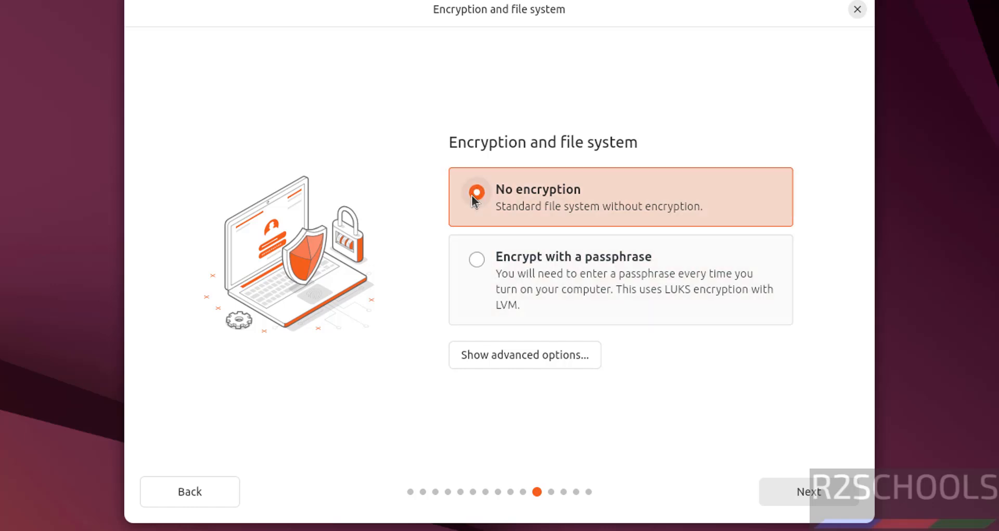
{"action": "left_click", "coordinate": [795, 493]}
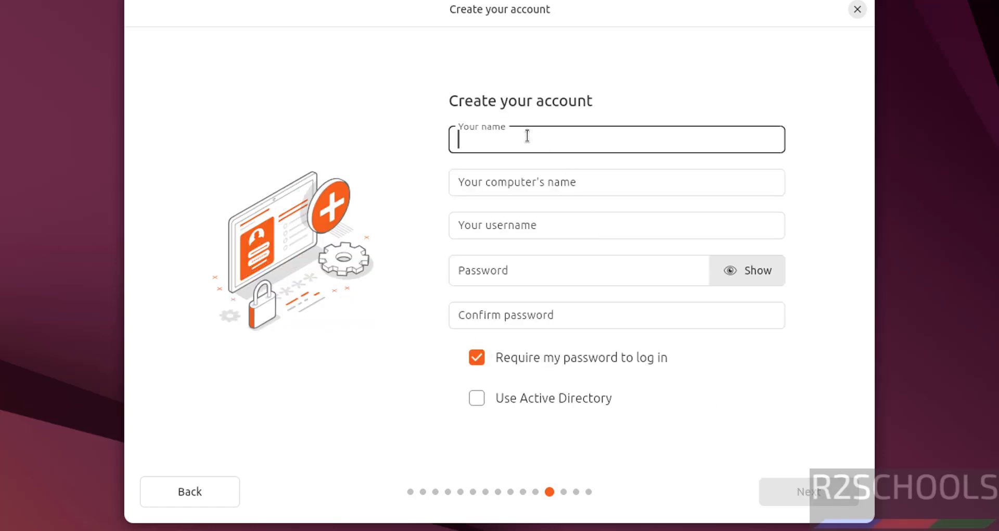
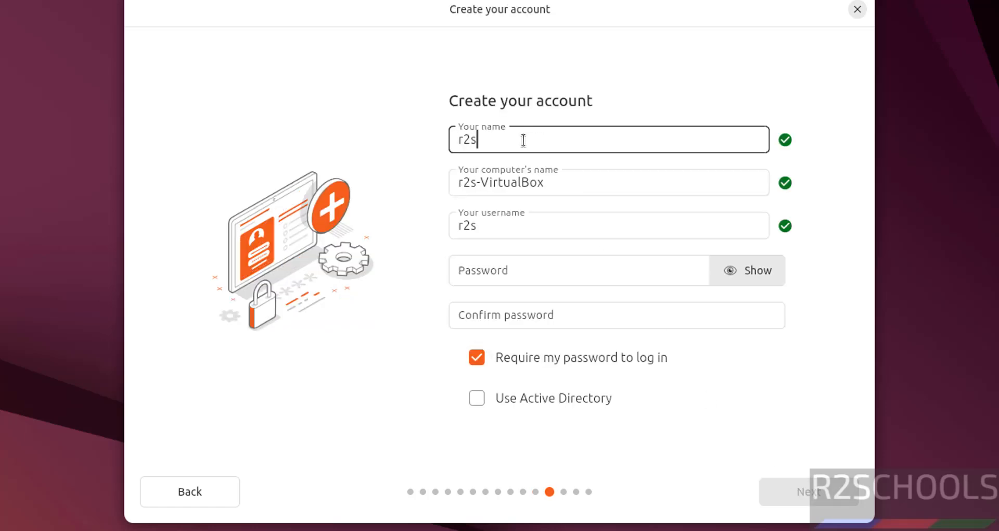
Enter the account's name and append 'ub2504vm' to the computer name.
{"action": "key", "text": "Tab"}
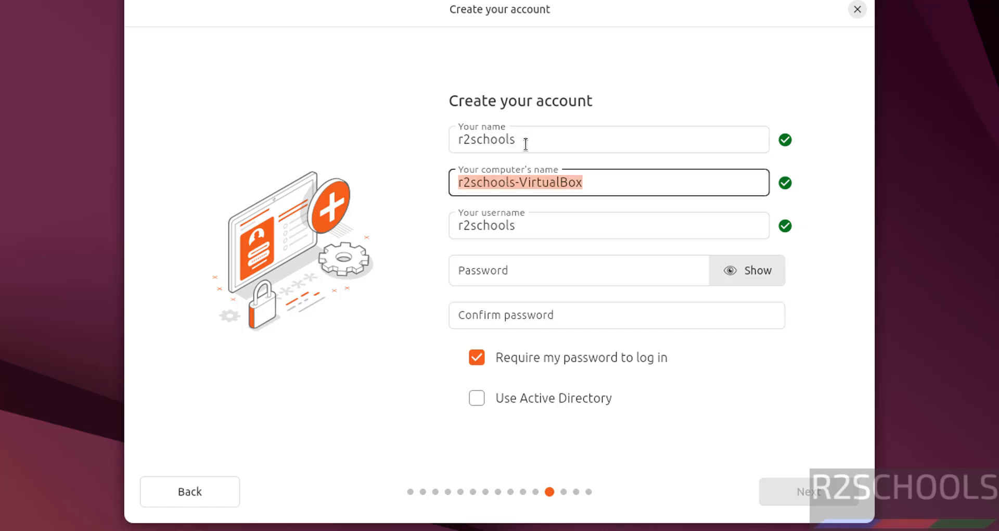
{"action": "left_click", "coordinate": [610, 188]}
{"action": "type", "text": "ub2505"}
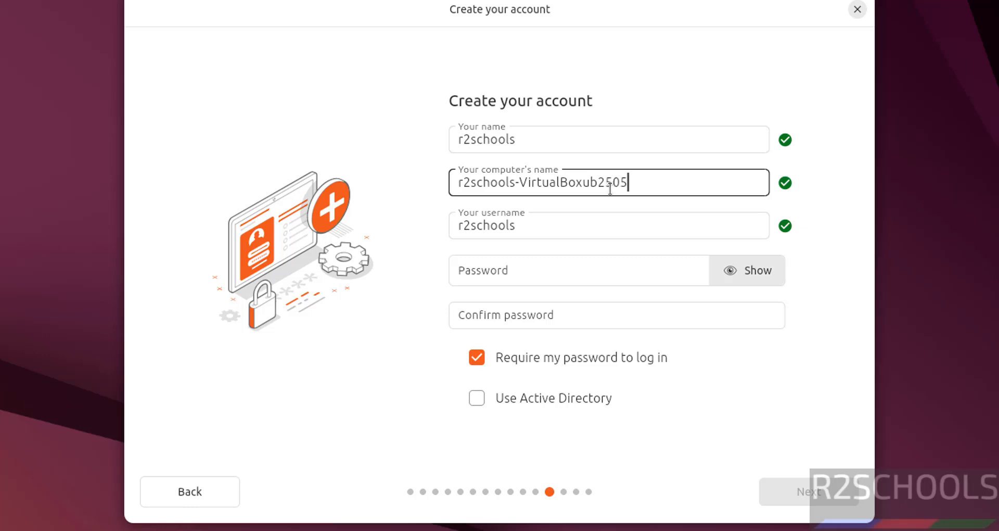
{"action": "key", "text": "BackSpace"}
{"action": "type", "text": "4vm"}
{"action": "key", "text": "Tab"}
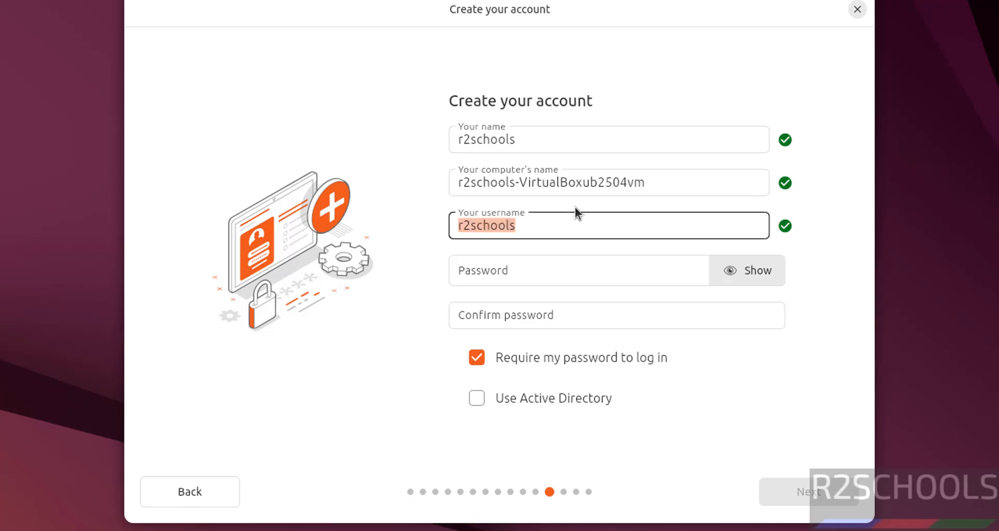
Enter and confirm the account password, leave Active Directory off, and continue.
{"action": "left_click", "coordinate": [516, 261]}
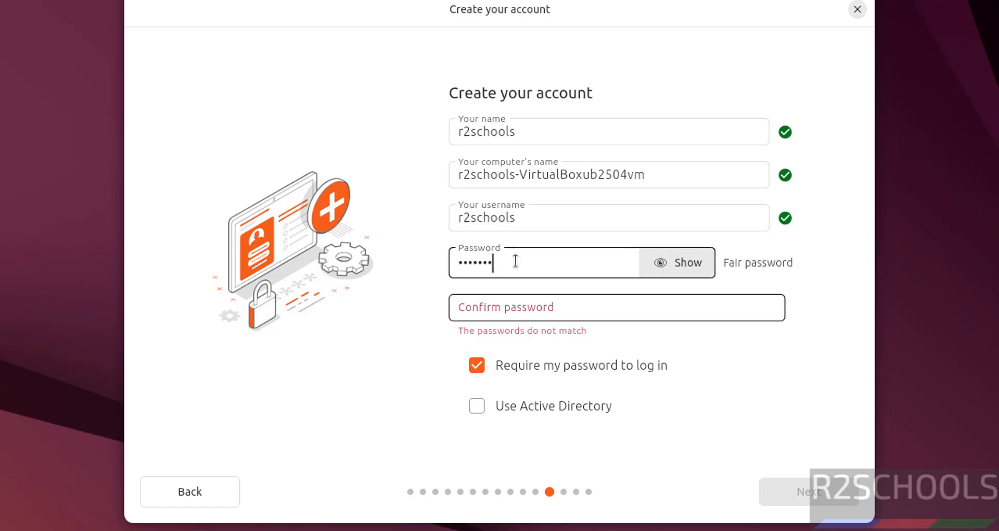
{"action": "key", "text": "Tab"}
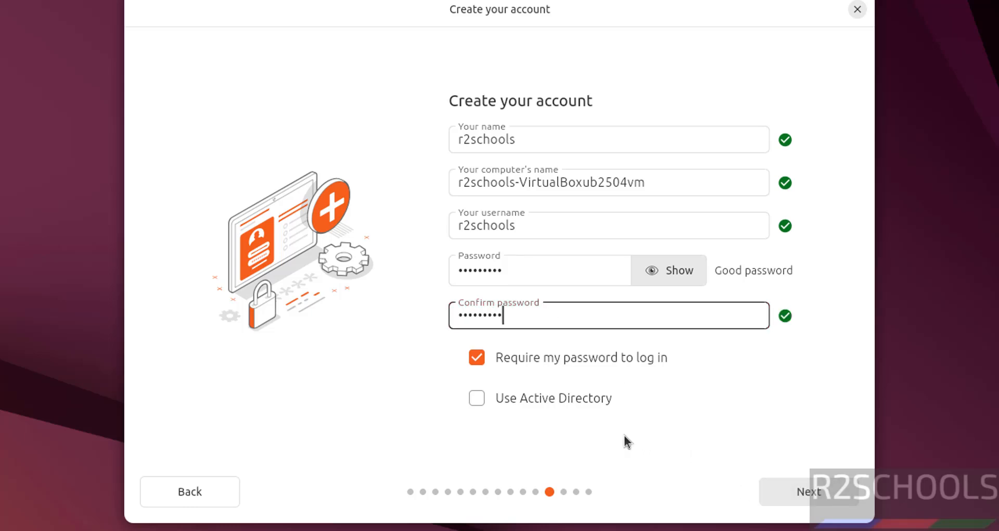
{"action": "left_click", "coordinate": [563, 405]}
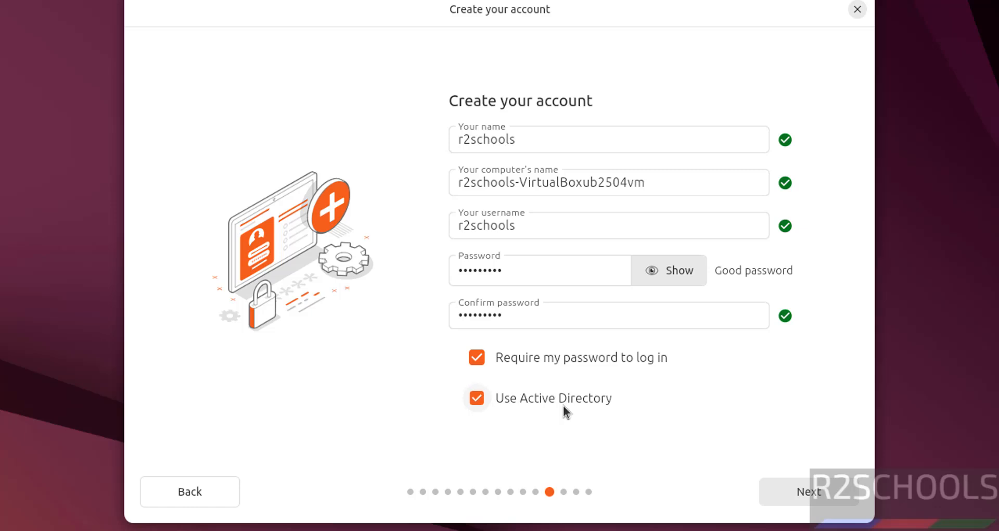
{"action": "left_click", "coordinate": [563, 405]}
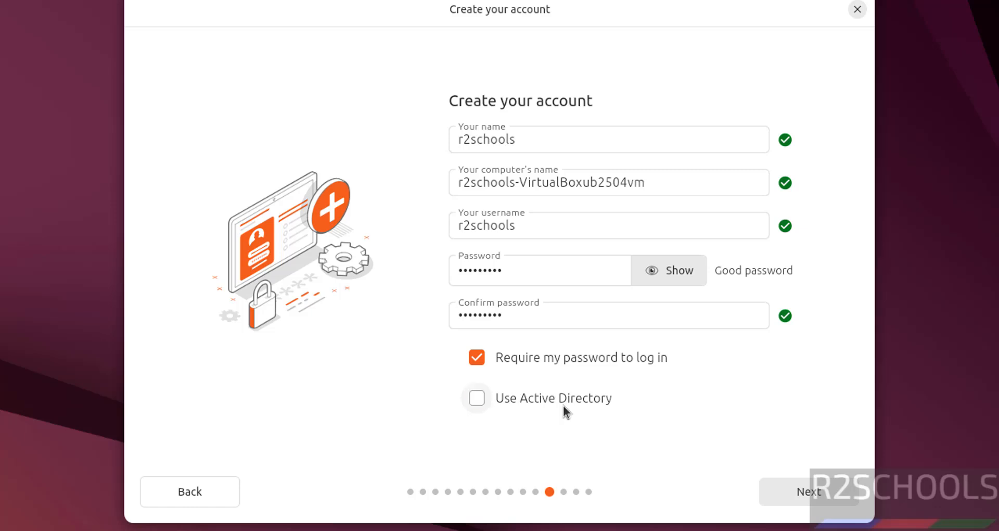
{"action": "left_click", "coordinate": [805, 486]}
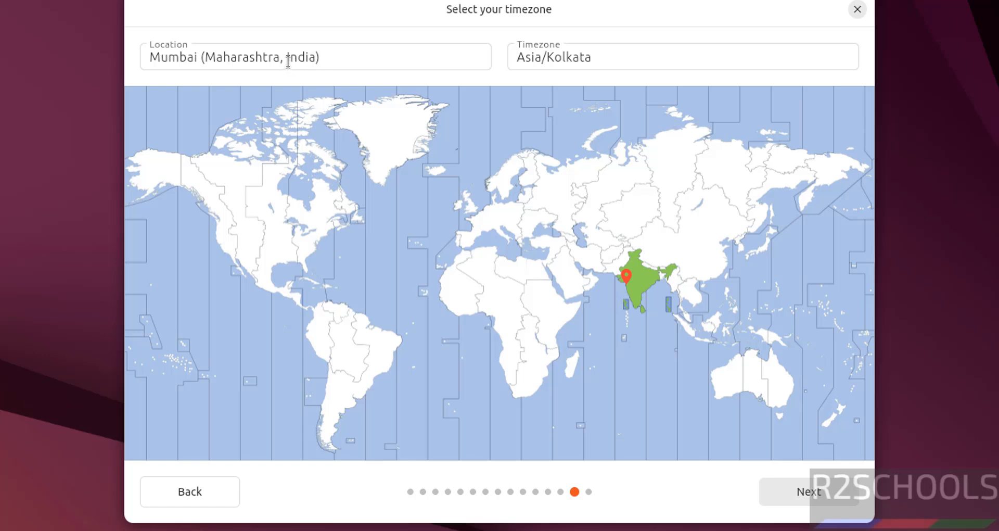
Place the location pin on India for the Asia/Kolkata timezone and continue to the review.
{"action": "left_click", "coordinate": [288, 58]}
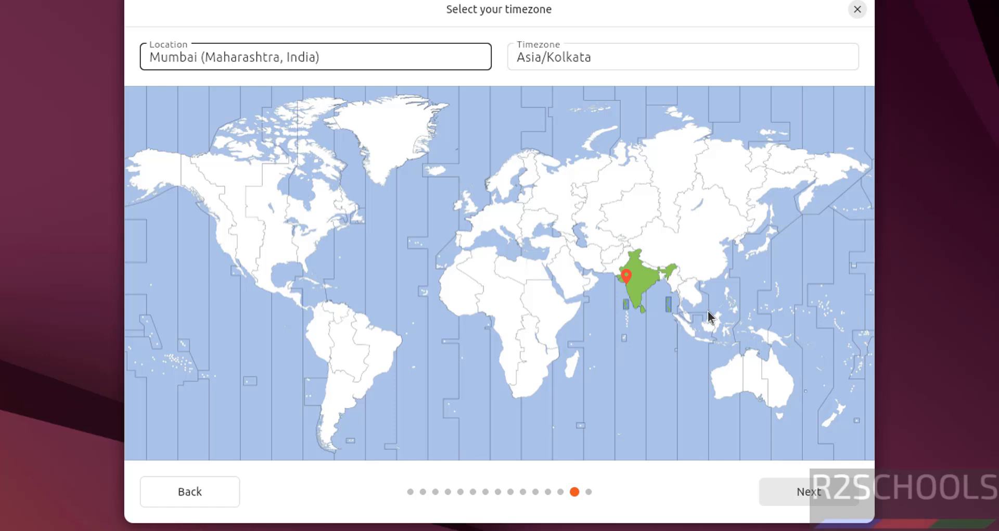
{"action": "left_click", "coordinate": [646, 280]}
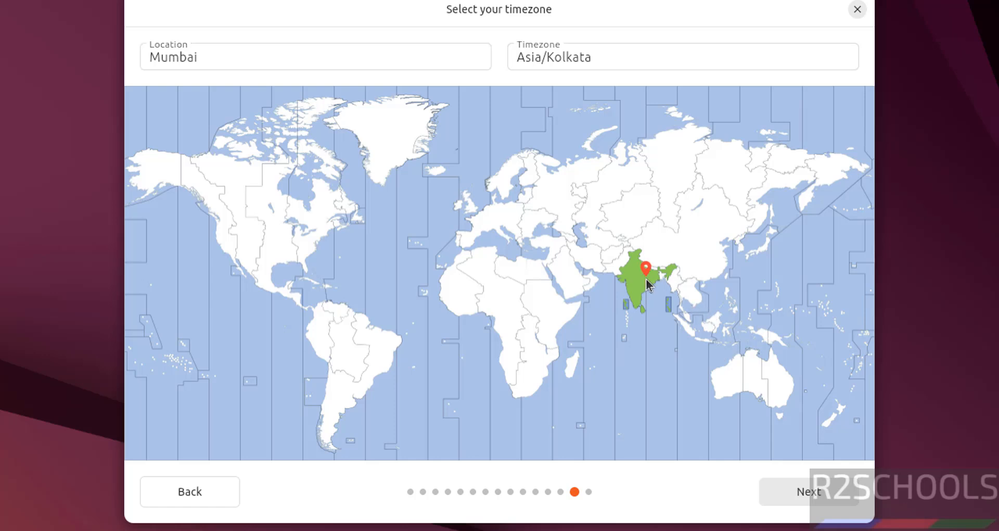
{"action": "left_click", "coordinate": [800, 498]}
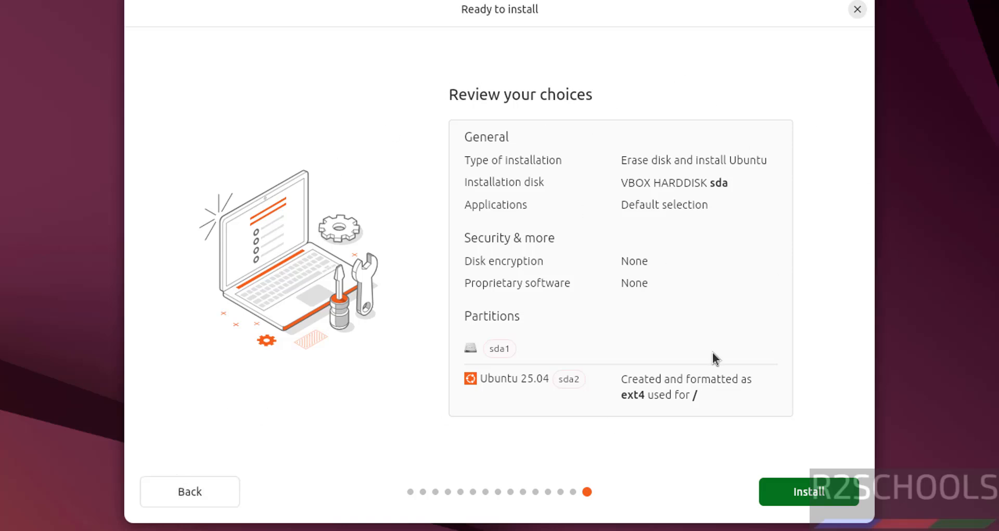
Start installing Ubuntu 25.04 onto the VBOX HARDDISK from the review page.
{"action": "left_click", "coordinate": [783, 491]}
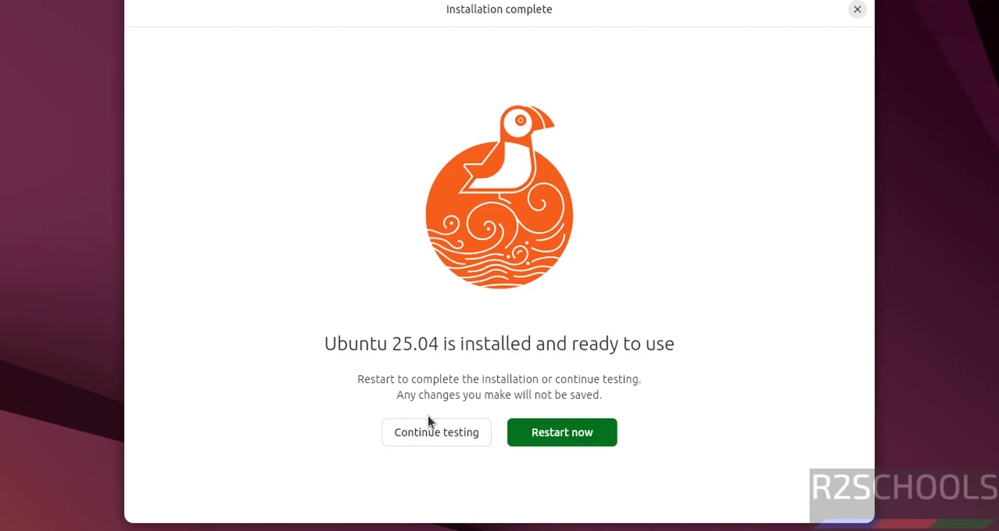
Restart the VM, remove the installation ISO from its optical drive in VirtualBox Manager, and resume booting.
{"action": "left_click", "coordinate": [566, 439]}
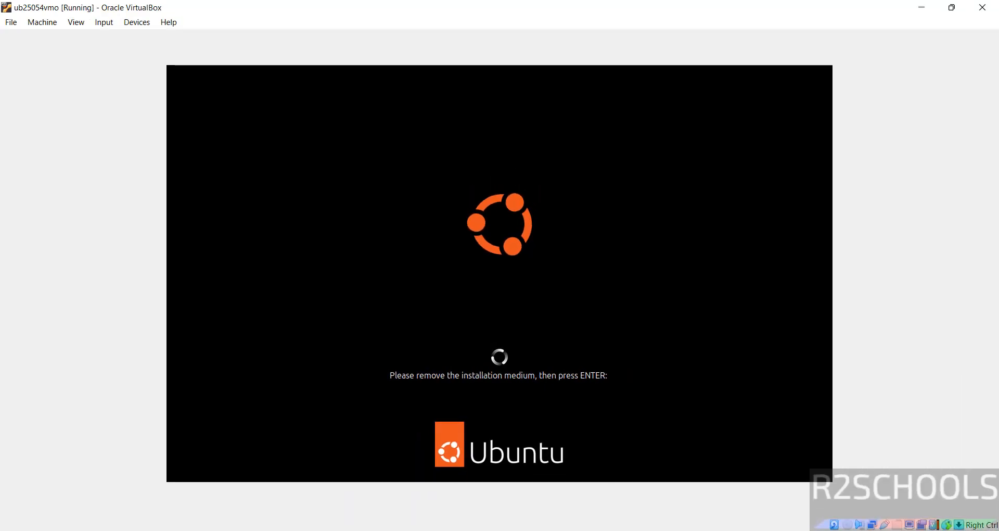
{"action": "left_click", "coordinate": [649, 528]}
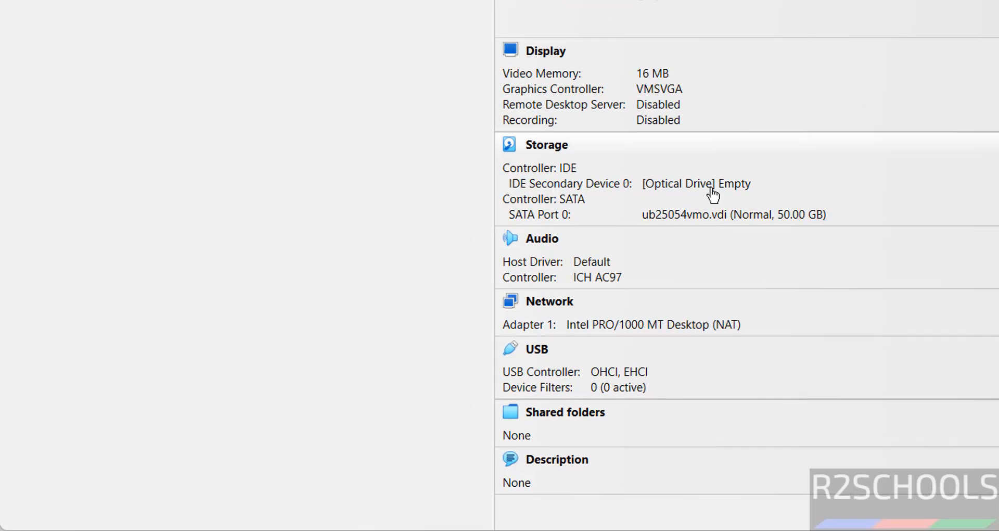
{"action": "left_click", "coordinate": [741, 185]}
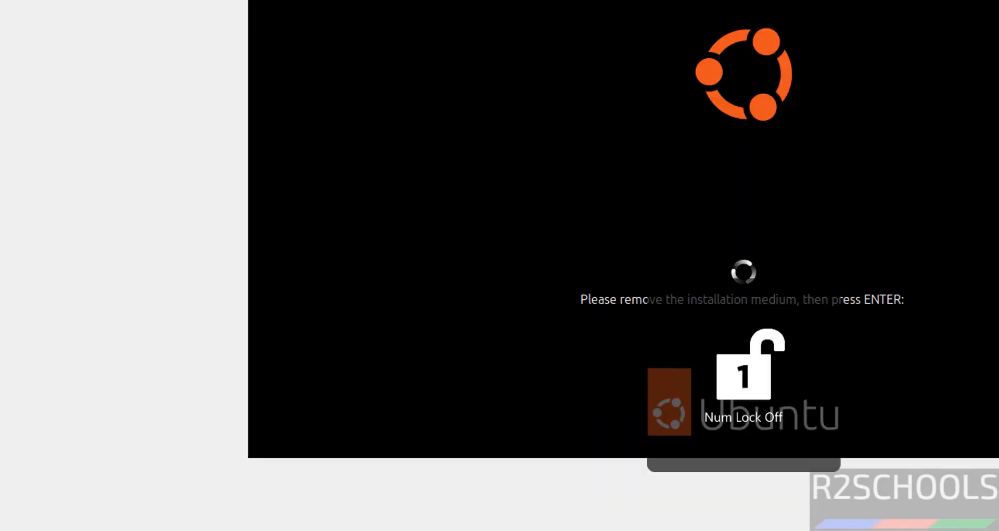
{"action": "key", "text": "Return"}
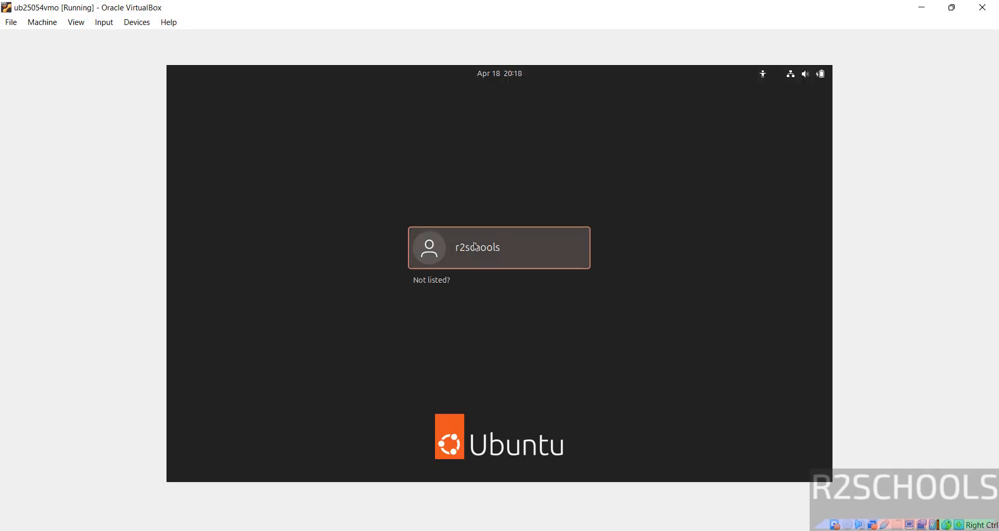
Log in to the installed Ubuntu as the created user with the account password.
{"action": "left_click", "coordinate": [478, 245]}
{"action": "type", "text": "***"}
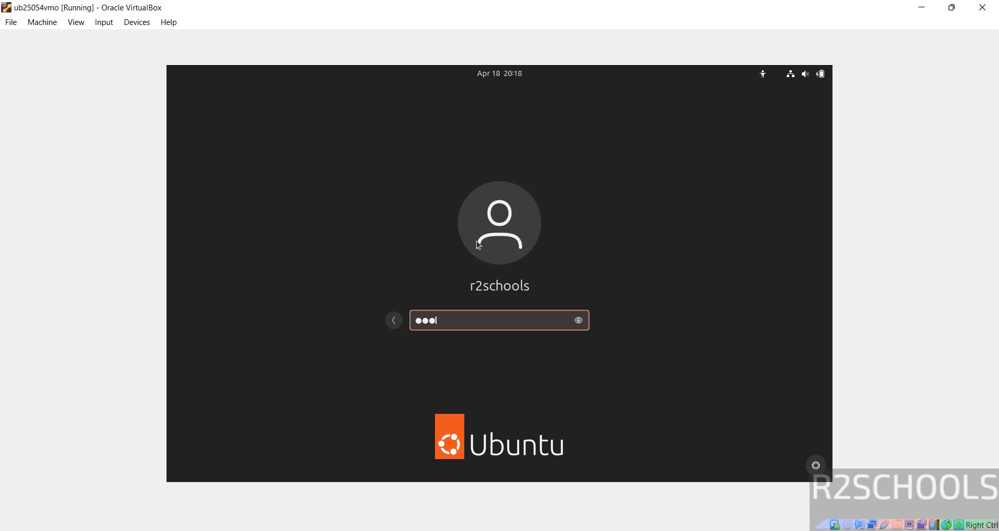
{"action": "type", "text": "******"}
{"action": "key", "text": "Return"}
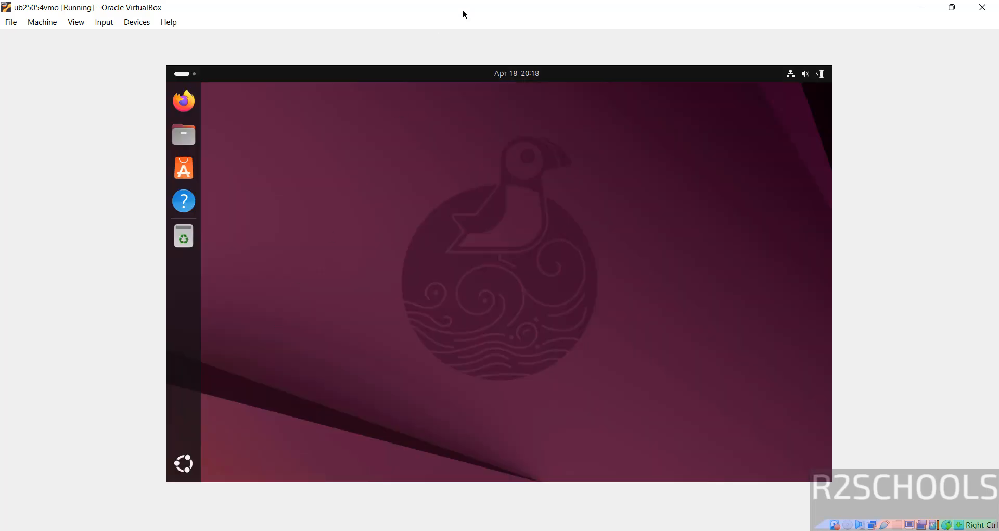
{"action": "double_click", "coordinate": [465, 15]}
{"action": "double_click", "coordinate": [517, 118]}
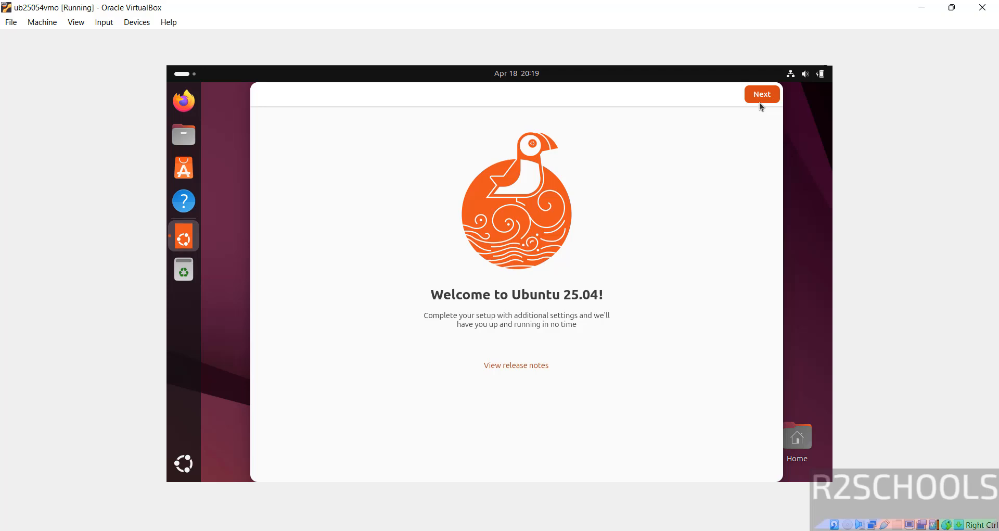
Step through the welcome and data-sharing pages and finish the welcome setup.
{"action": "left_click", "coordinate": [761, 100]}
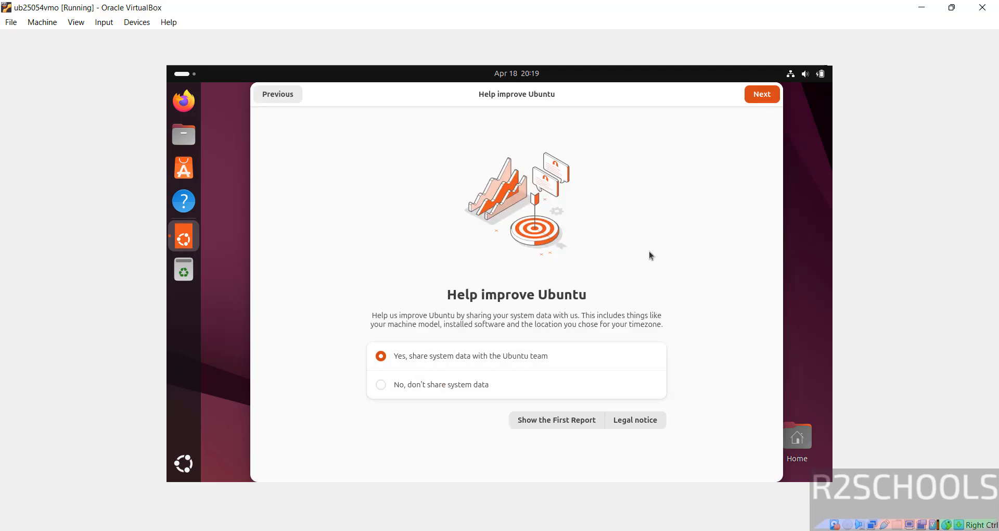
{"action": "left_click", "coordinate": [758, 96]}
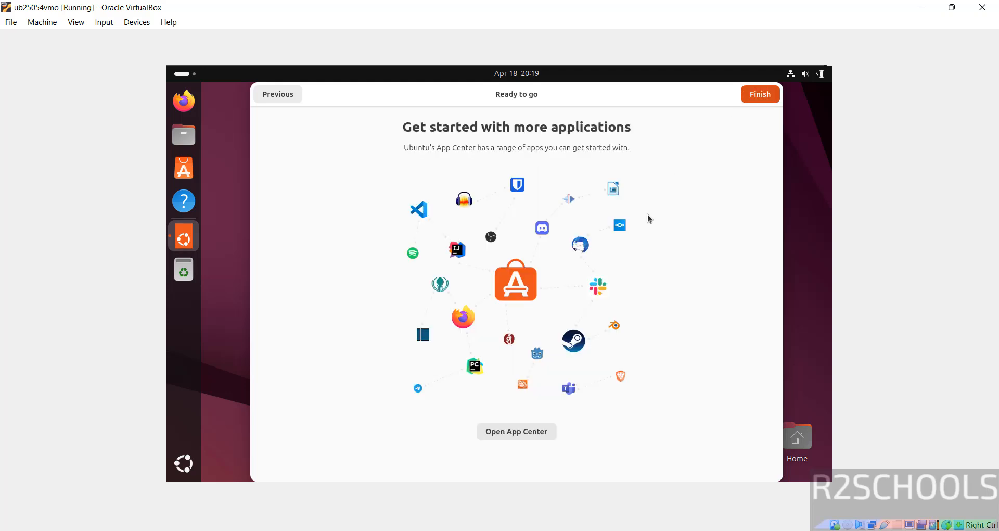
{"action": "left_click", "coordinate": [751, 102]}
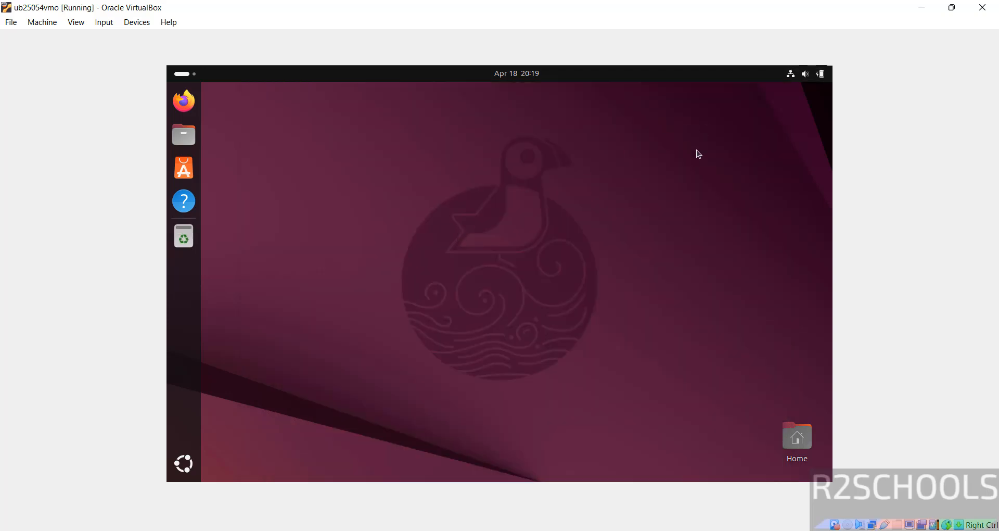
Insert the Guest Additions CD image into the VM from the Devices menu.
{"action": "double_click", "coordinate": [365, 6]}
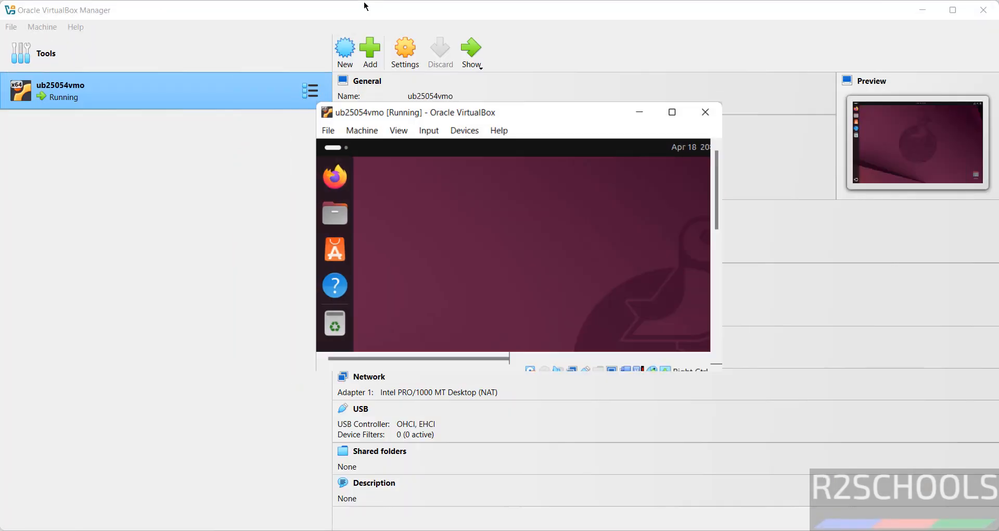
{"action": "double_click", "coordinate": [588, 120]}
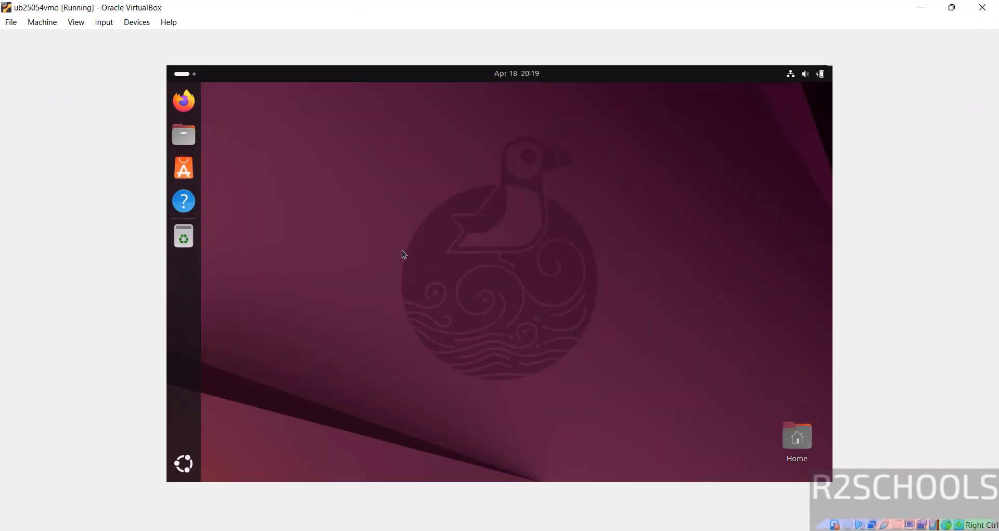
{"action": "left_click", "coordinate": [137, 22]}
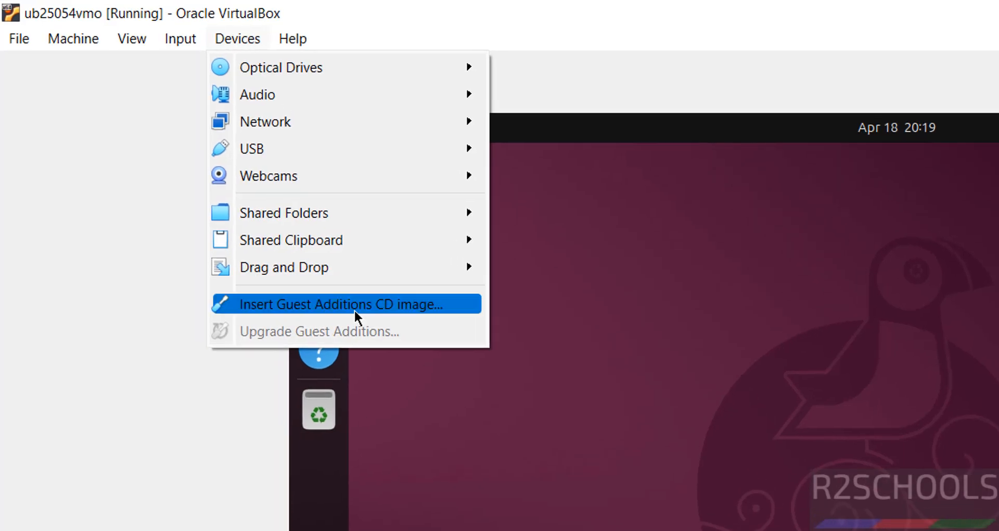
{"action": "left_click", "coordinate": [354, 306]}
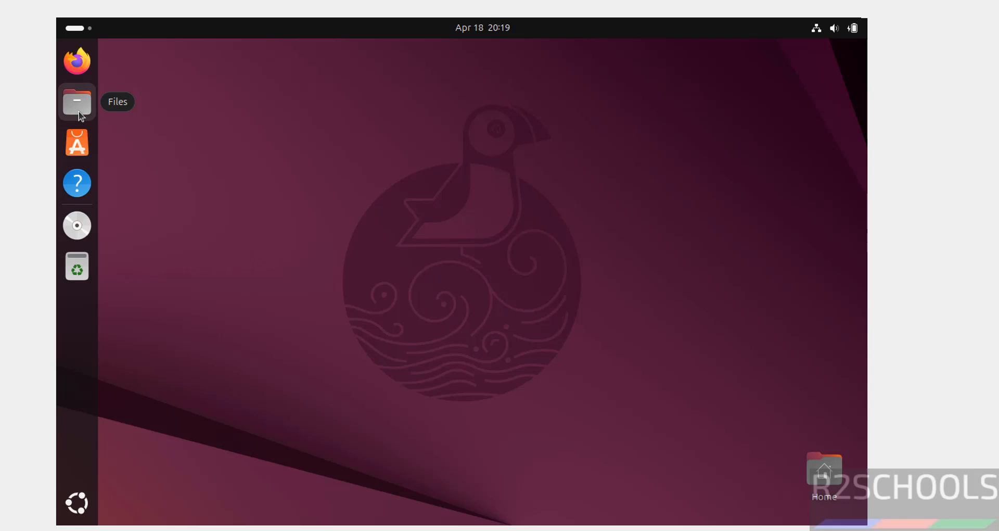
Open a terminal inside the VBox_GAs_7.1.8 disc folder from the Files app.
{"action": "left_click", "coordinate": [80, 113]}
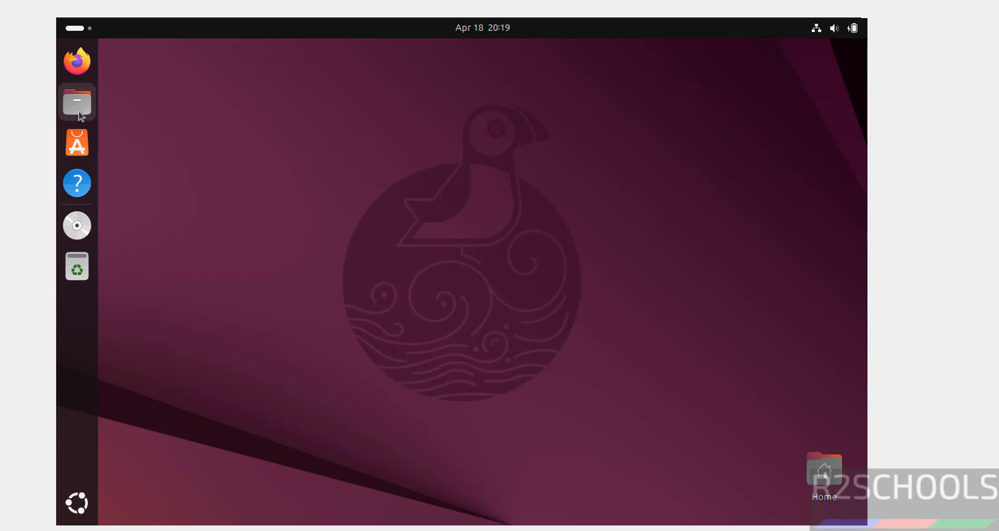
{"action": "left_click", "coordinate": [262, 414]}
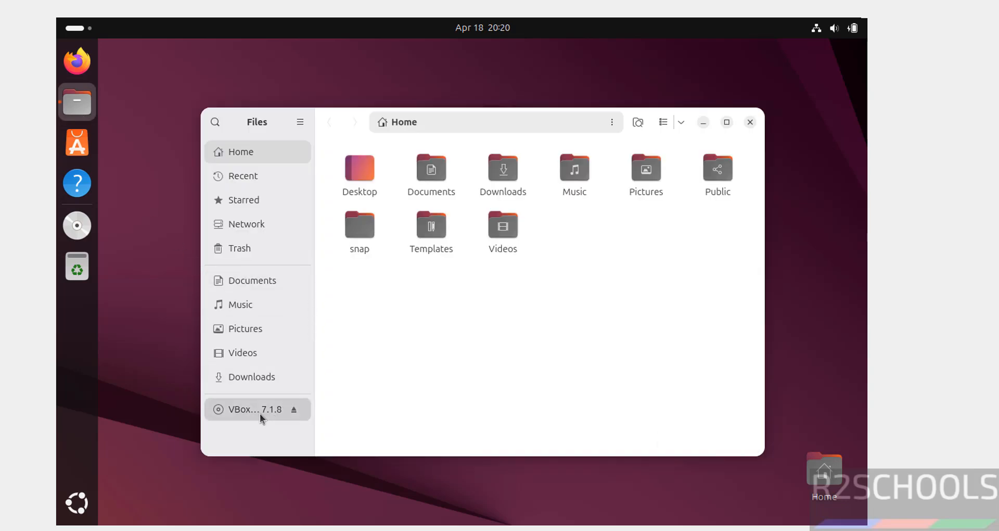
{"action": "right_click", "coordinate": [628, 355]}
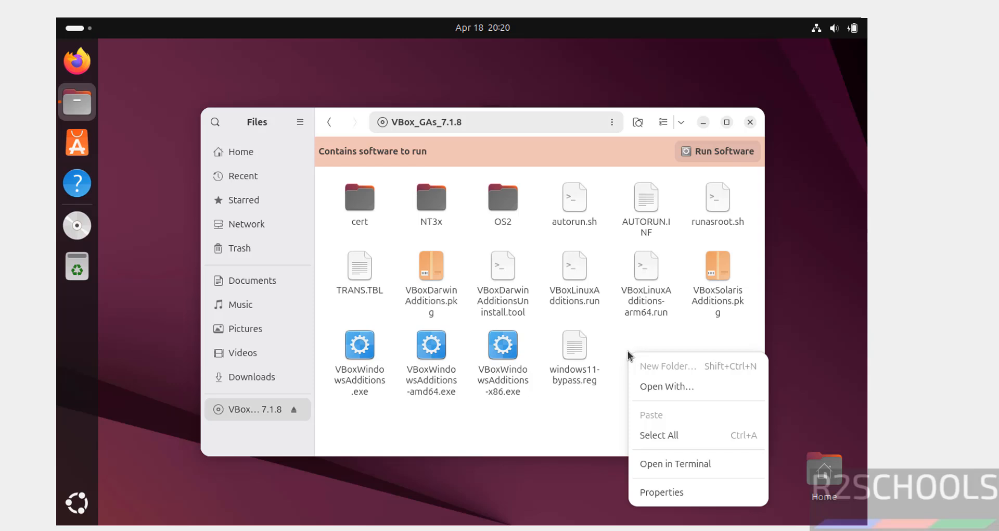
{"action": "left_click", "coordinate": [676, 463]}
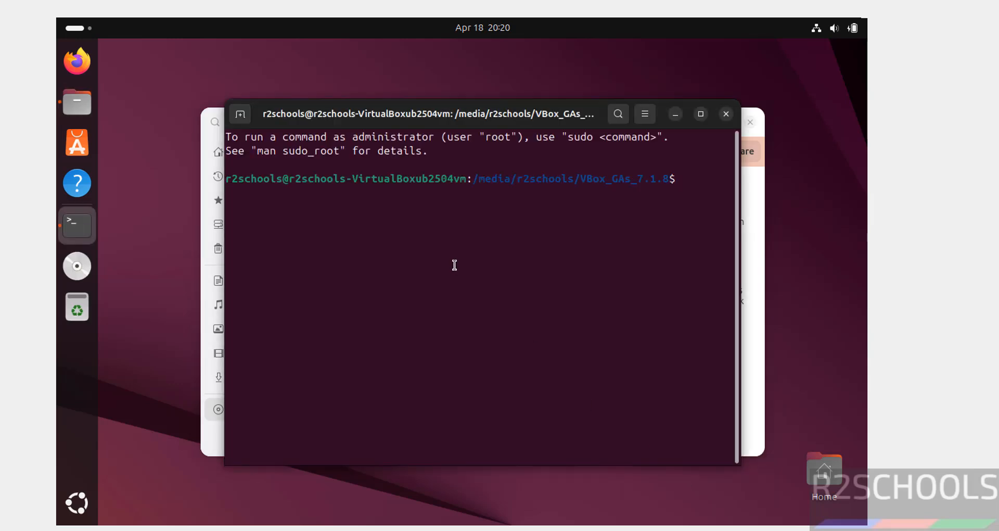
{"action": "left_click_drag", "start_coordinate": [520, 117], "coordinate": [408, 83]}
Give the Unnamed terminal profile a custom Monospace font at size 14, then close Preferences.
{"action": "left_click", "coordinate": [539, 81]}
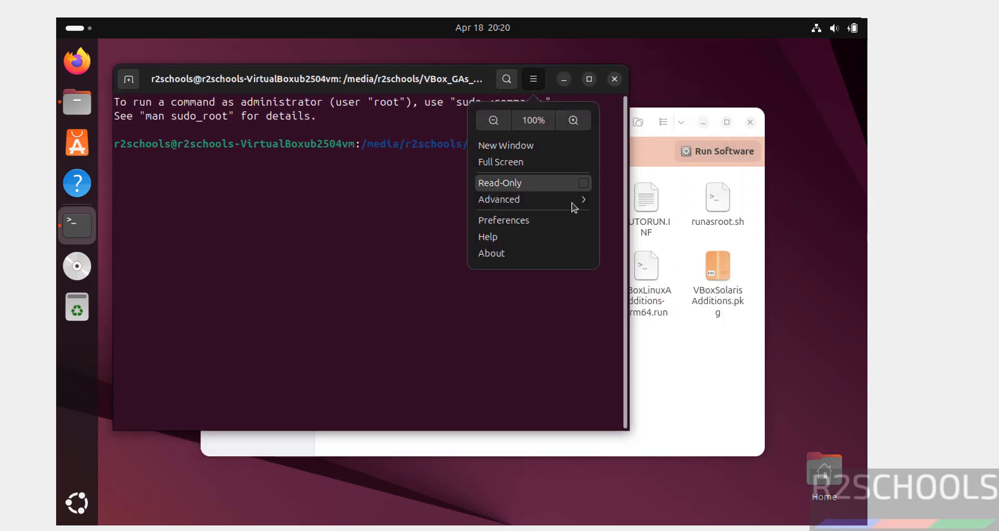
{"action": "left_click", "coordinate": [536, 225]}
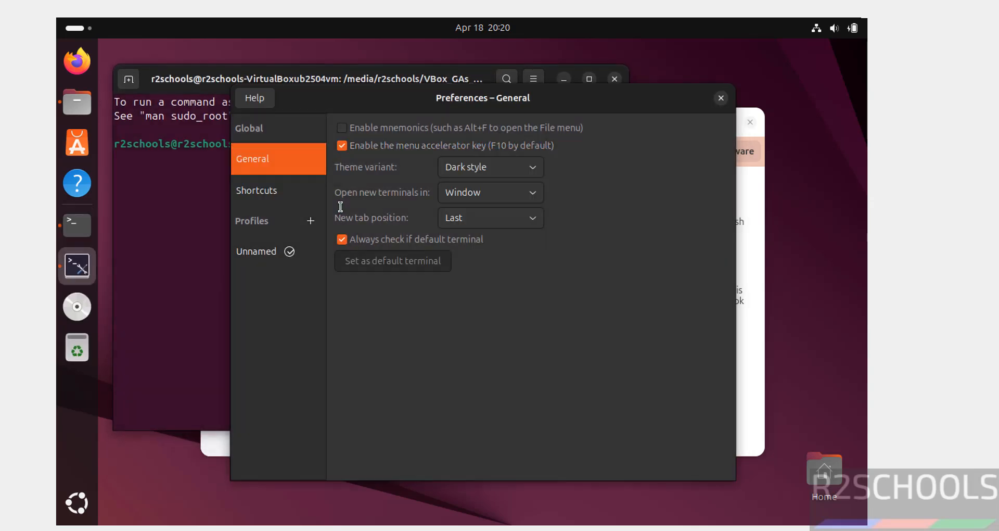
{"action": "left_click", "coordinate": [265, 248]}
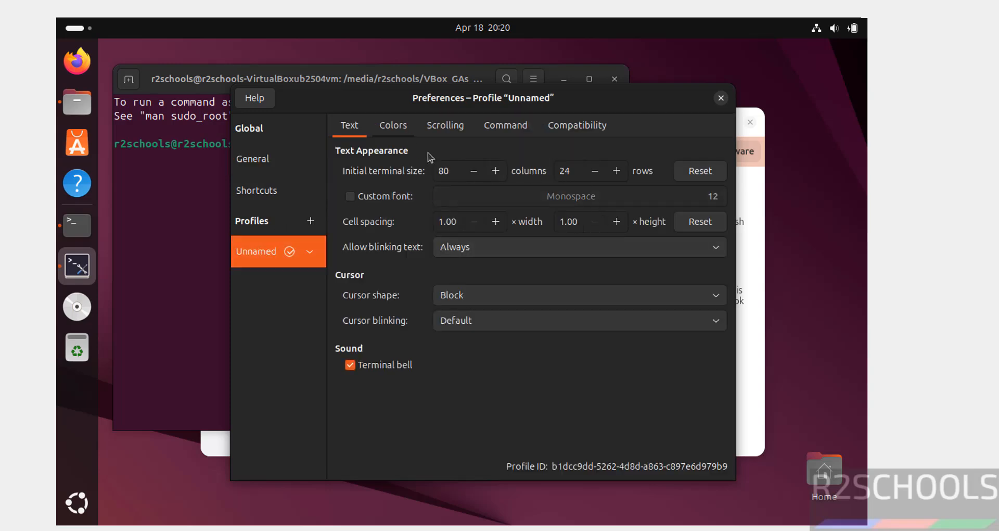
{"action": "left_click", "coordinate": [372, 195]}
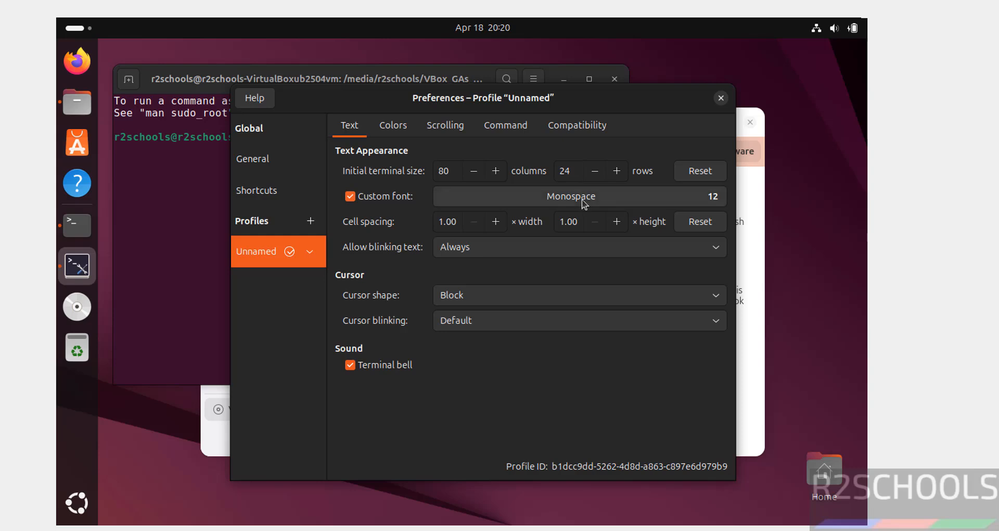
{"action": "left_click", "coordinate": [583, 201]}
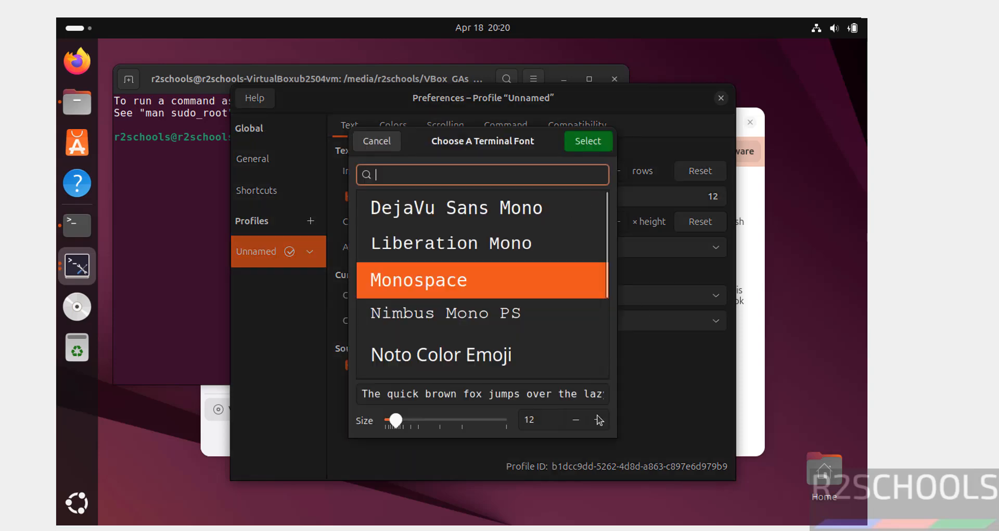
{"action": "left_click", "coordinate": [598, 419]}
{"action": "left_click", "coordinate": [599, 419]}
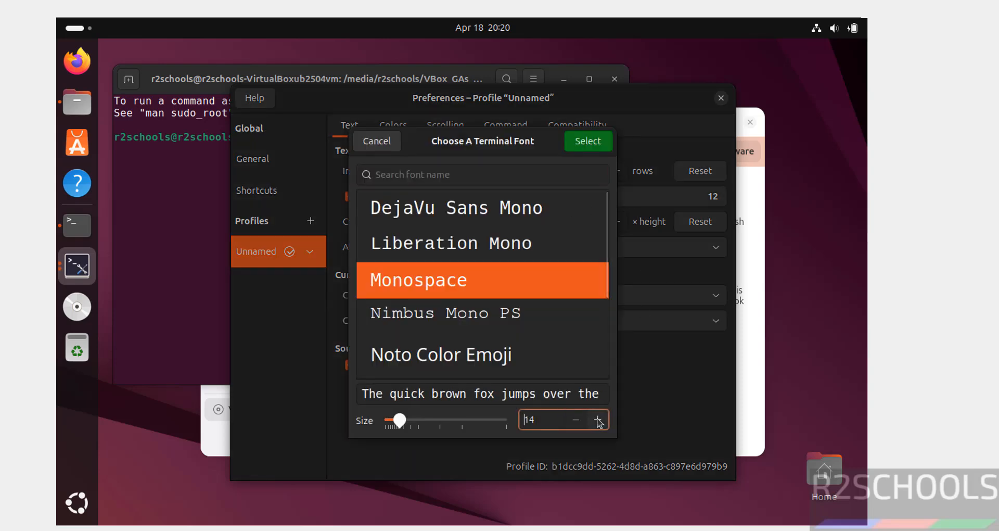
{"action": "left_click", "coordinate": [578, 142]}
{"action": "left_click", "coordinate": [721, 99]}
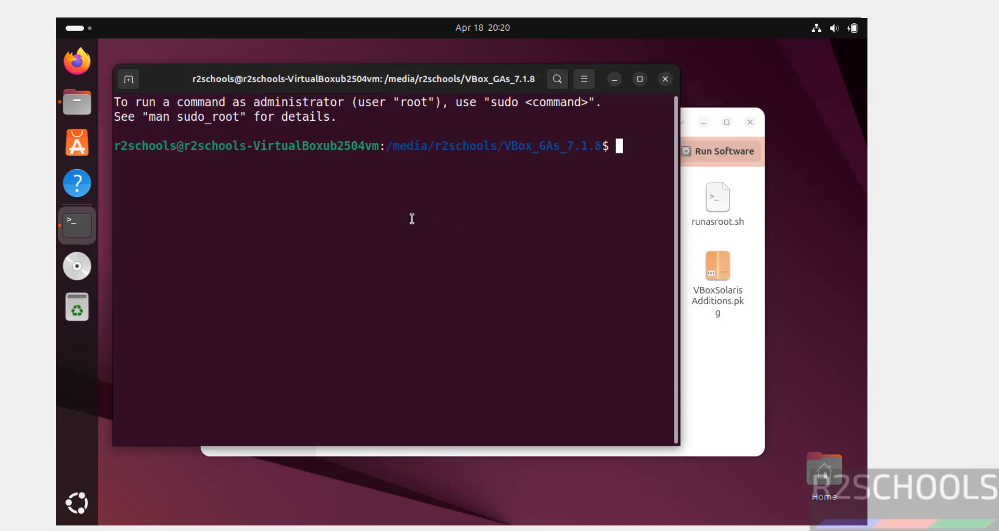
List the disc files and run sudo ./VBoxLinuxAdditions.run with the account password.
{"action": "type", "text": "ls"}
{"action": "key", "text": "Return"}
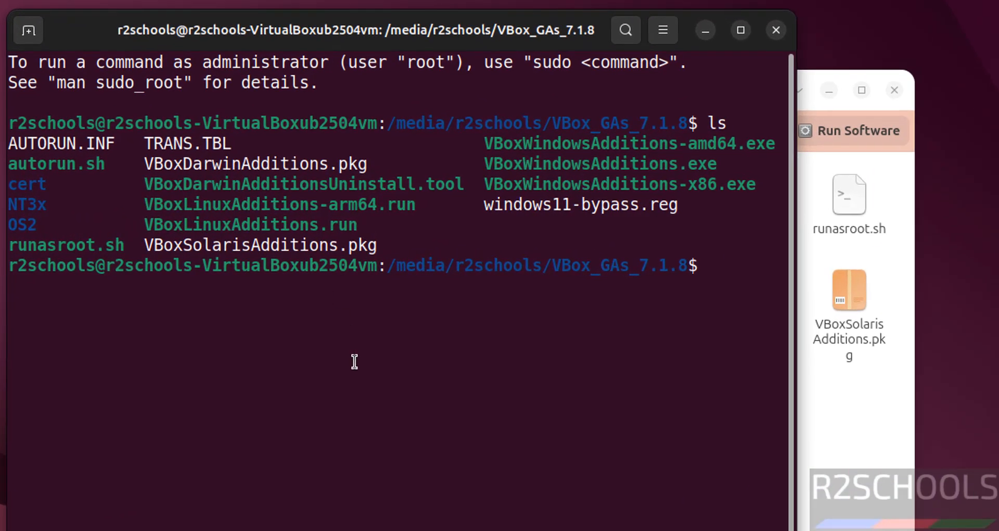
{"action": "type", "text": "sudo "}
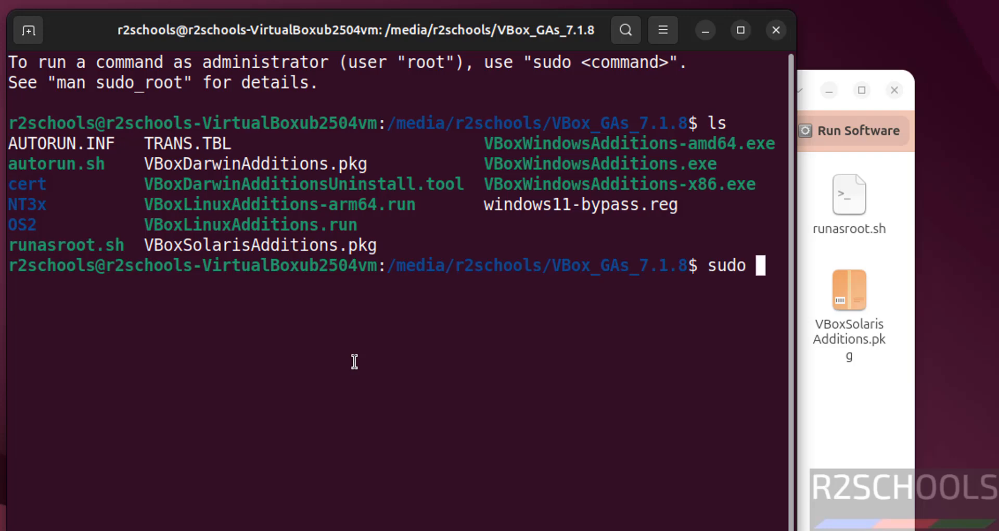
{"action": "type", "text": "./"}
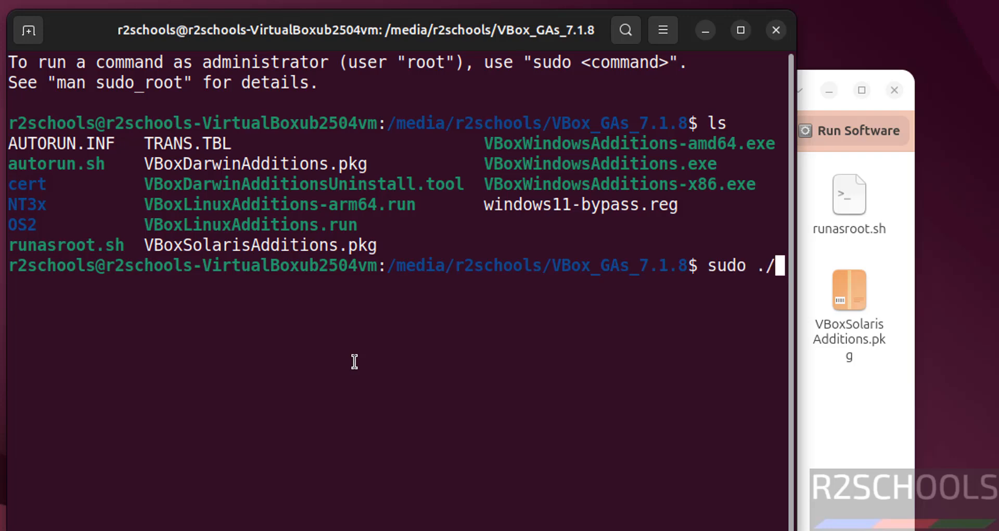
{"action": "type", "text": "VBoxLi"}
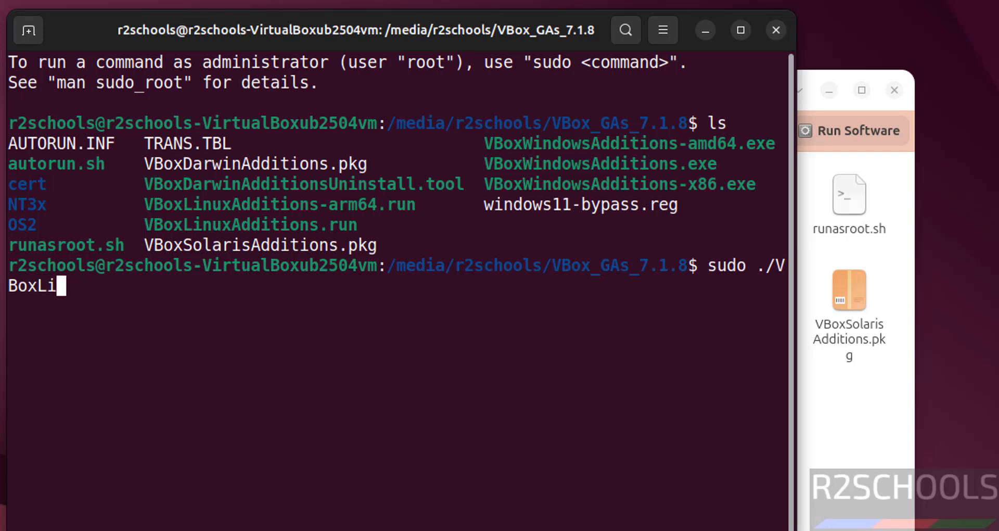
{"action": "key", "text": "Tab"}
{"action": "type", "text": "."}
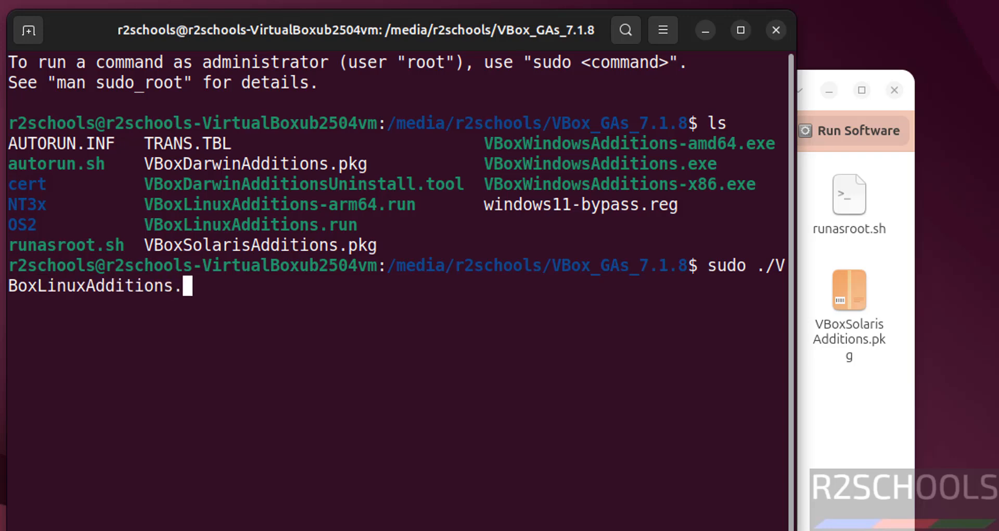
{"action": "type", "text": "run"}
{"action": "key", "text": "Return"}
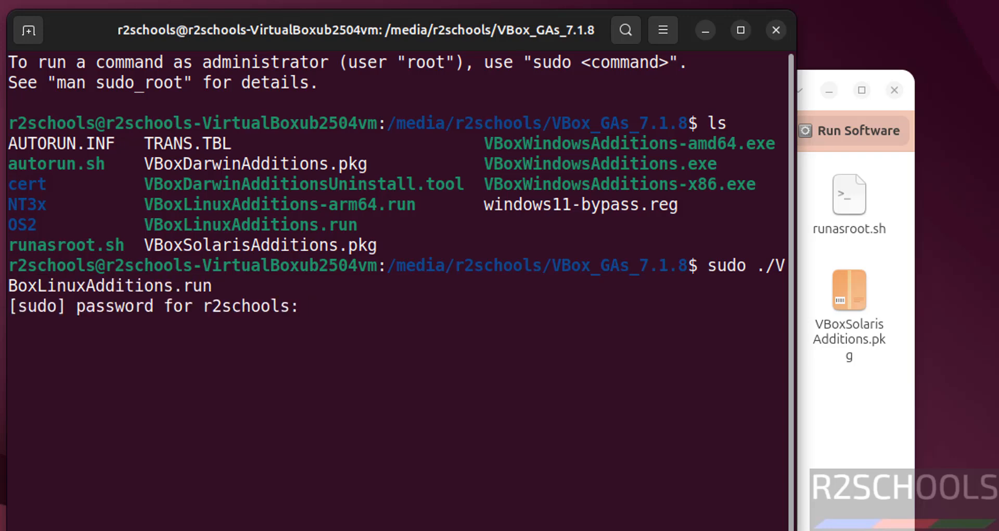
{"action": "key", "text": "Return"}
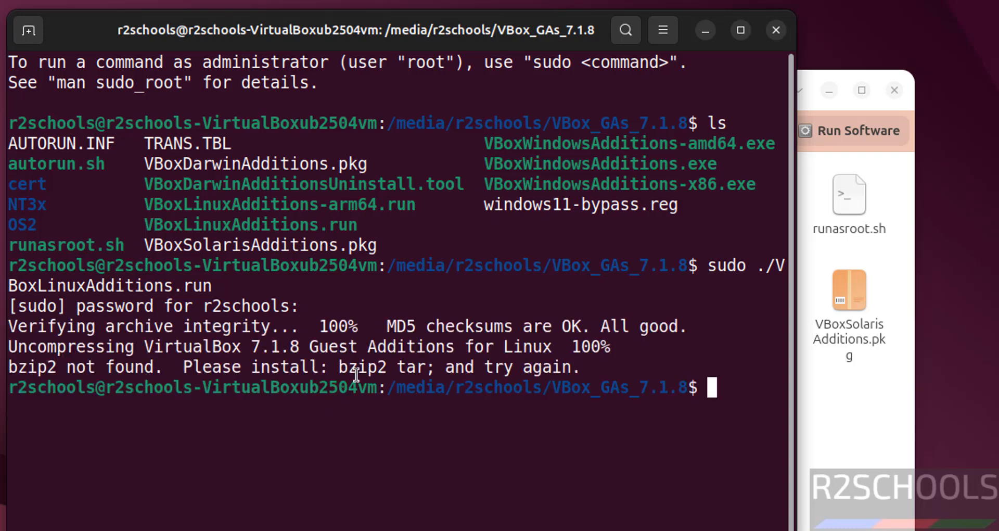
Install the missing bzip2 package with sudo apt install bzip2, then recall the installer command.
{"action": "type", "text": "s"}
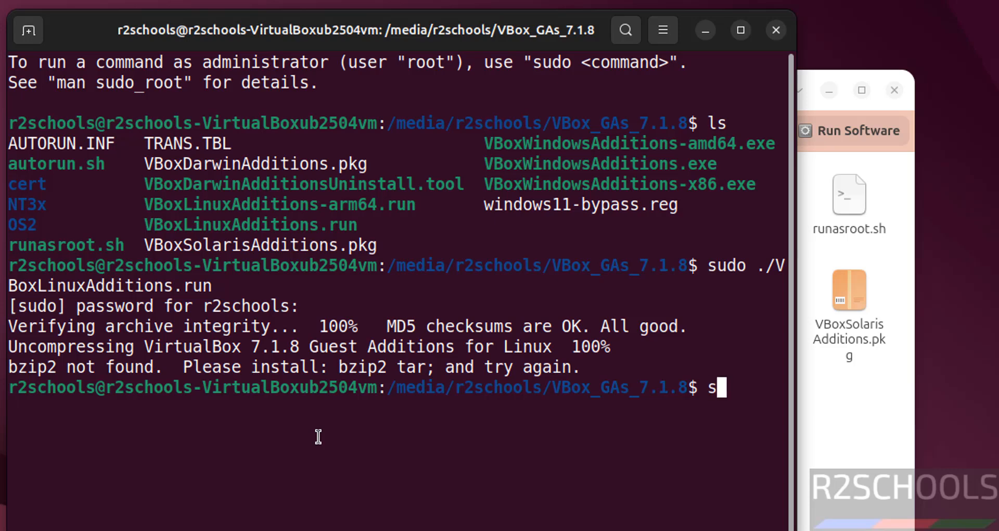
{"action": "type", "text": "udo apt inst"}
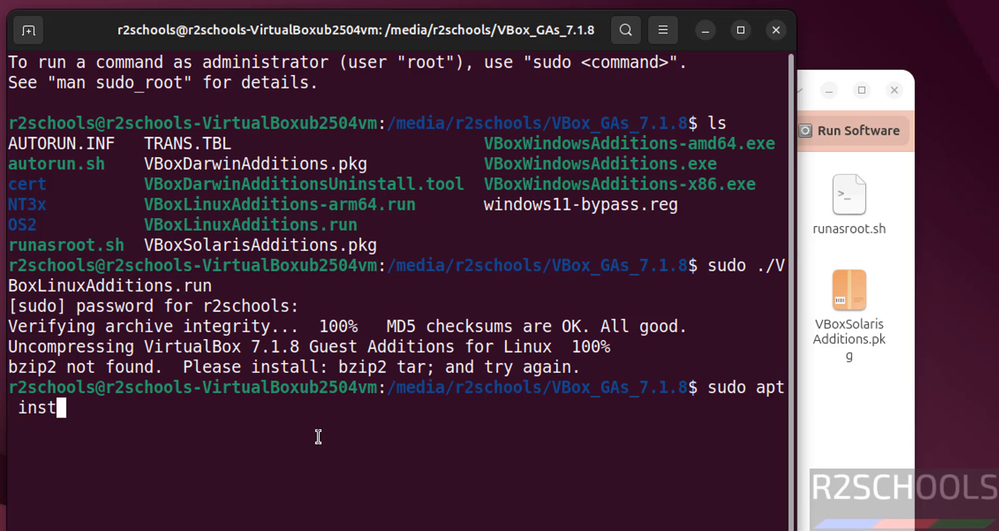
{"action": "type", "text": "all bzip2"}
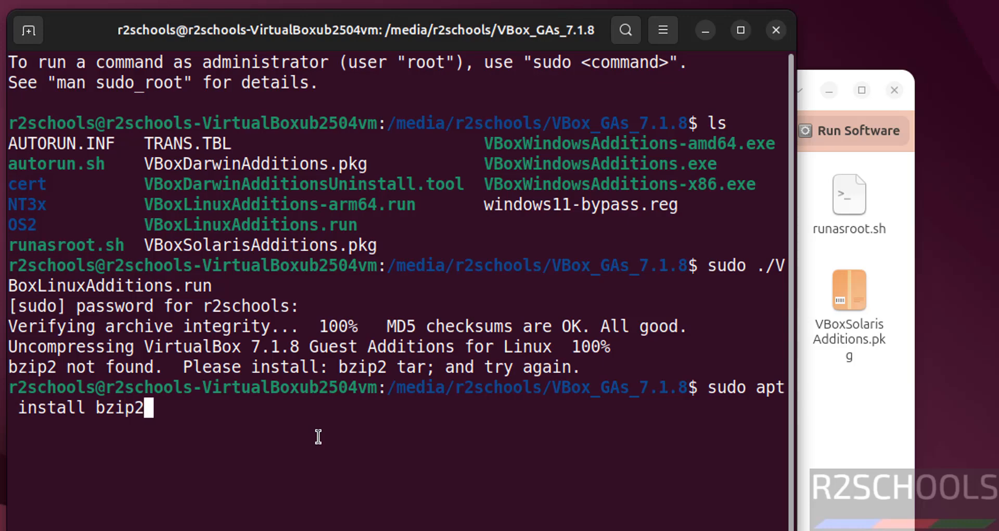
{"action": "key", "text": "Return"}
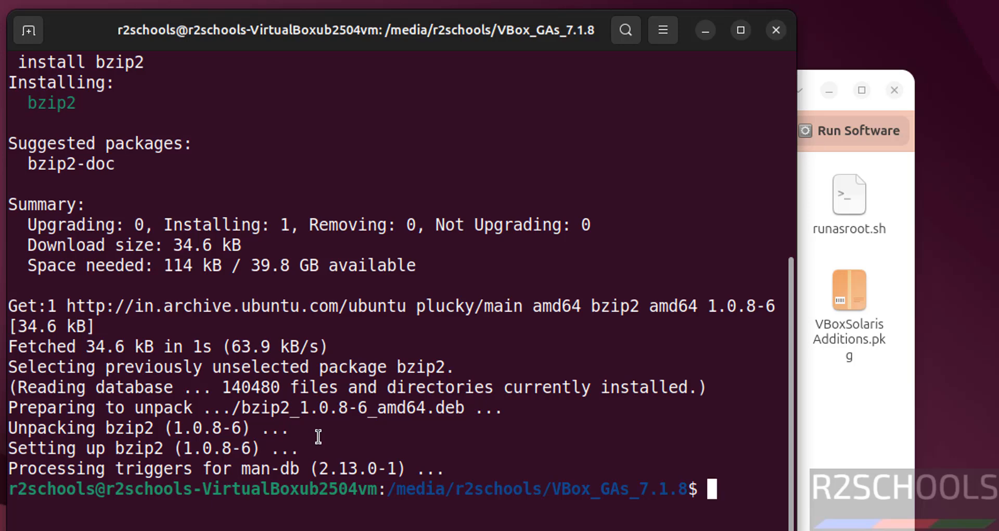
{"action": "key", "text": "ctrl+l"}
{"action": "key", "text": "Up"}
{"action": "key", "text": "Up"}
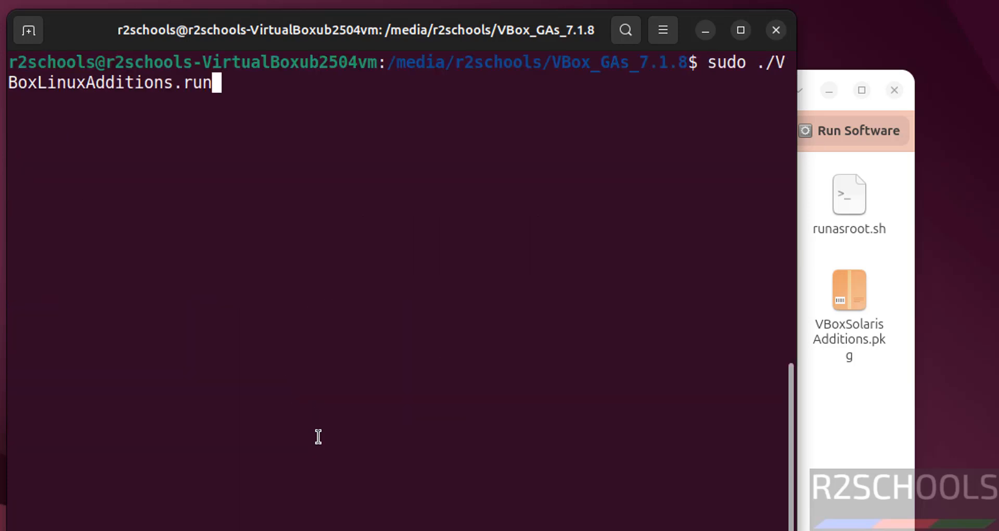
Rerun sudo ./VBoxLinuxAdditions.run to completion, then reposition and clear the terminal.
{"action": "key", "text": "Return"}
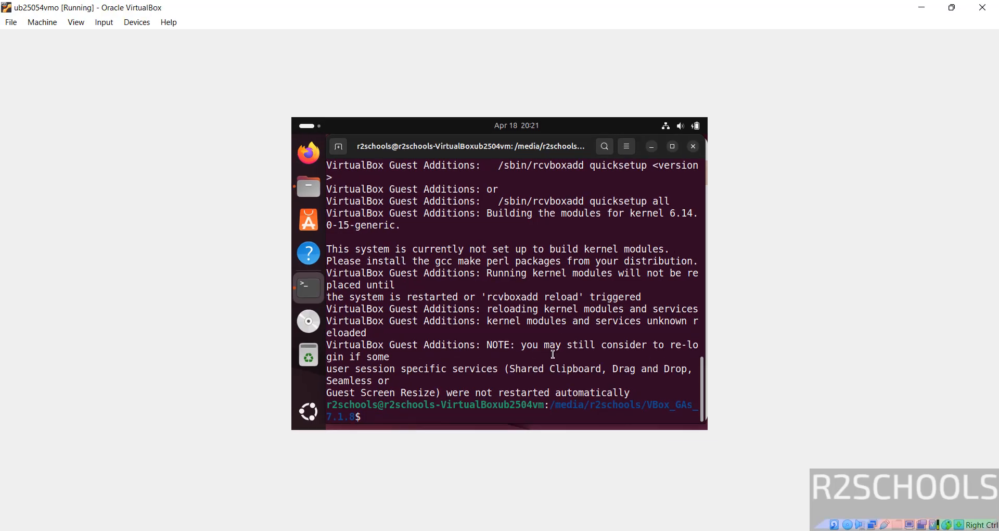
{"action": "double_click", "coordinate": [390, 8]}
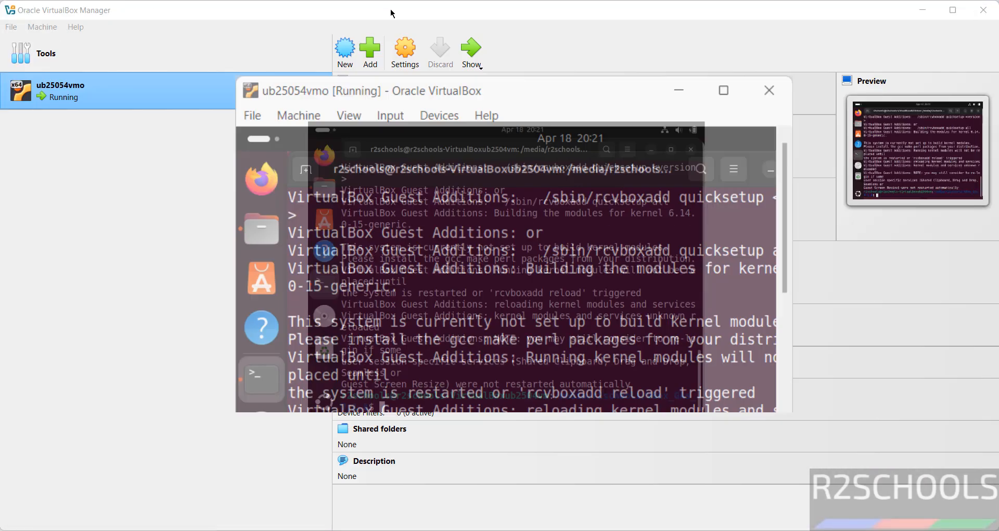
{"action": "double_click", "coordinate": [510, 115]}
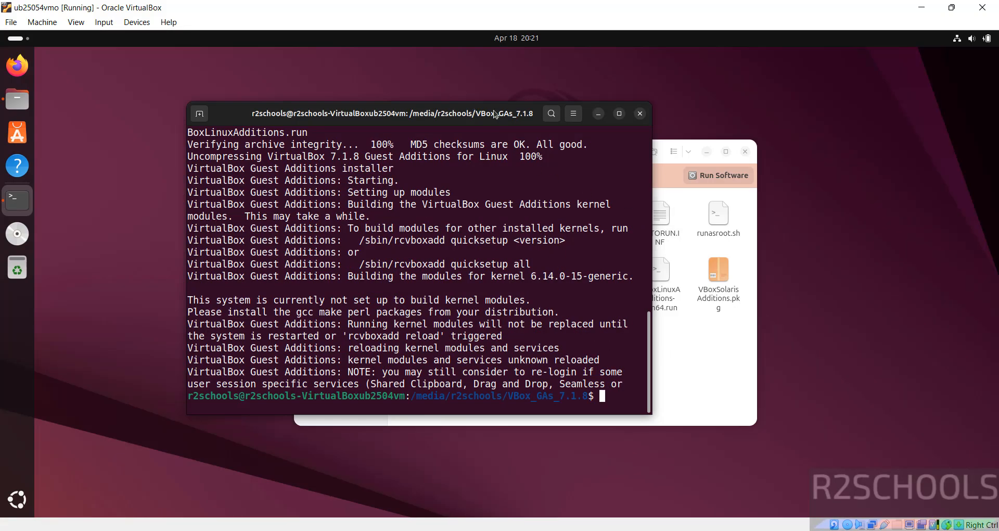
{"action": "left_click_drag", "start_coordinate": [494, 116], "coordinate": [403, 79]}
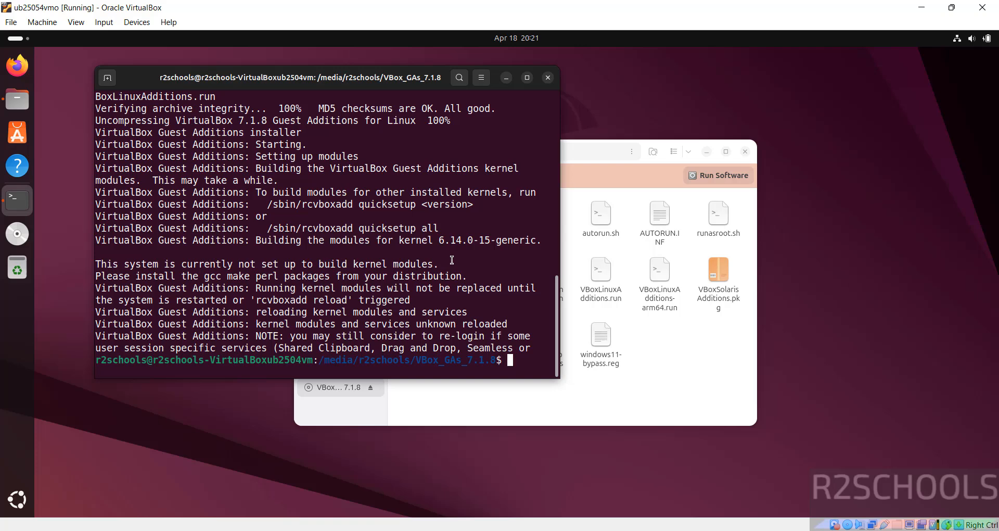
{"action": "key", "text": "ctrl+l"}
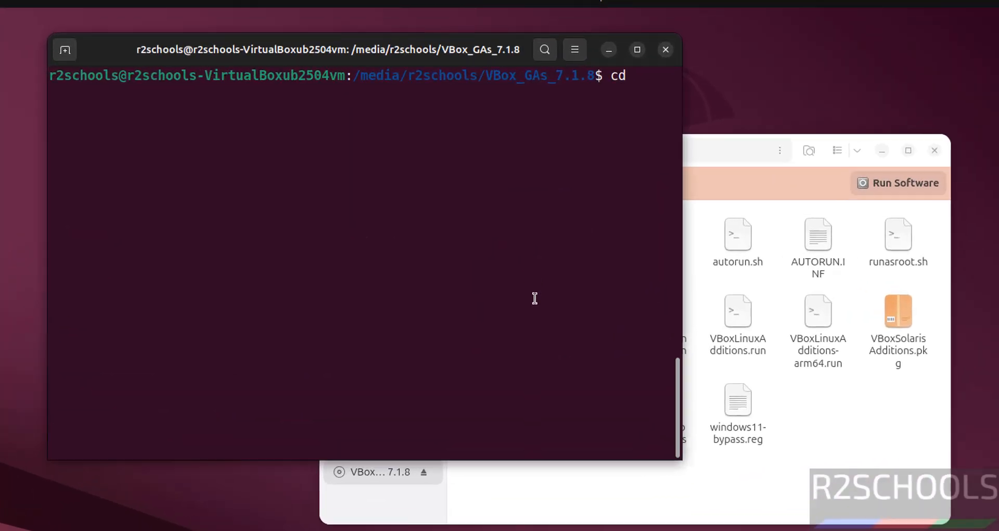
Return home and display /etc/os-release to confirm Ubuntu 25.04.
{"action": "key", "text": "Return"}
{"action": "key", "text": "ctrl+l"}
{"action": "type", "text": "more "}
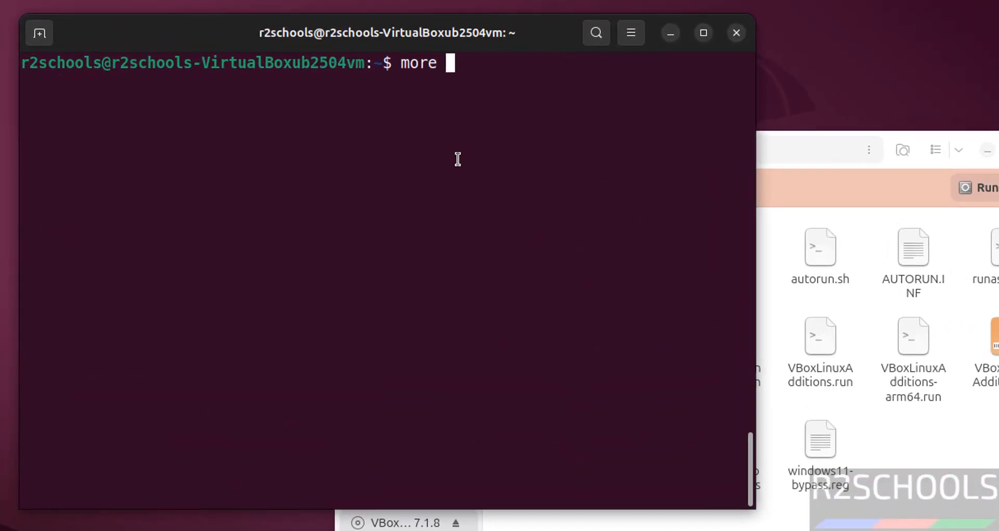
{"action": "type", "text": "/etc/os-"}
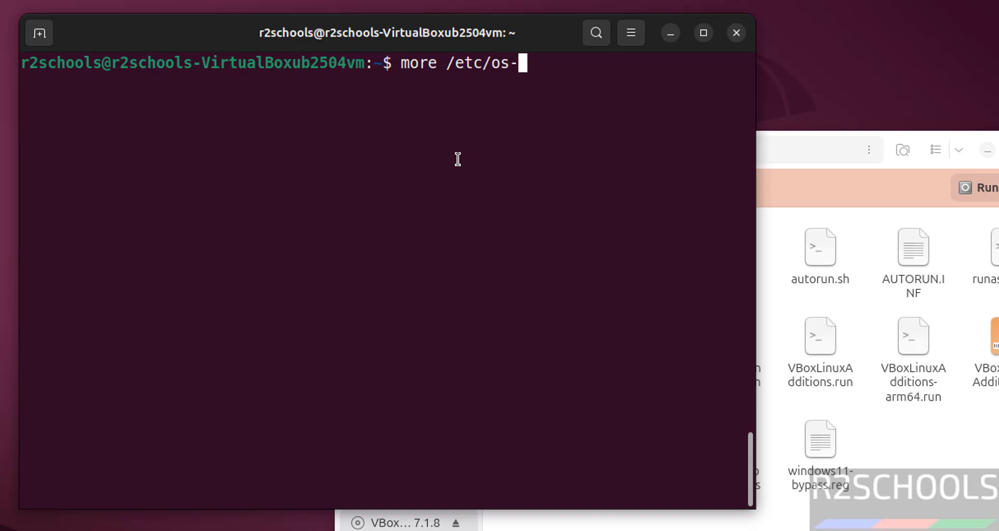
{"action": "type", "text": "r"}
{"action": "key", "text": "Tab"}
{"action": "key", "text": "Return"}
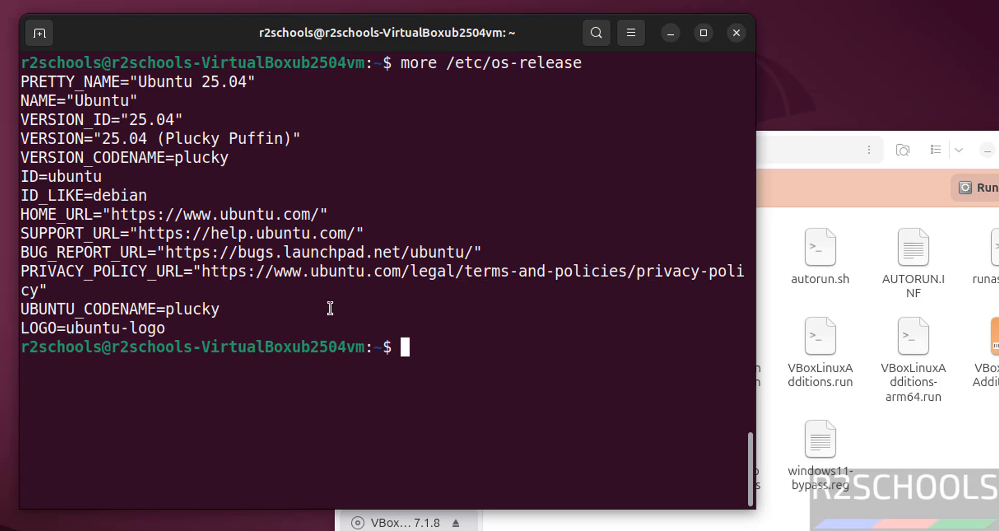
Run sudo apt update && sudo apt upgrade to update the system.
{"action": "key", "text": "ctrl+l"}
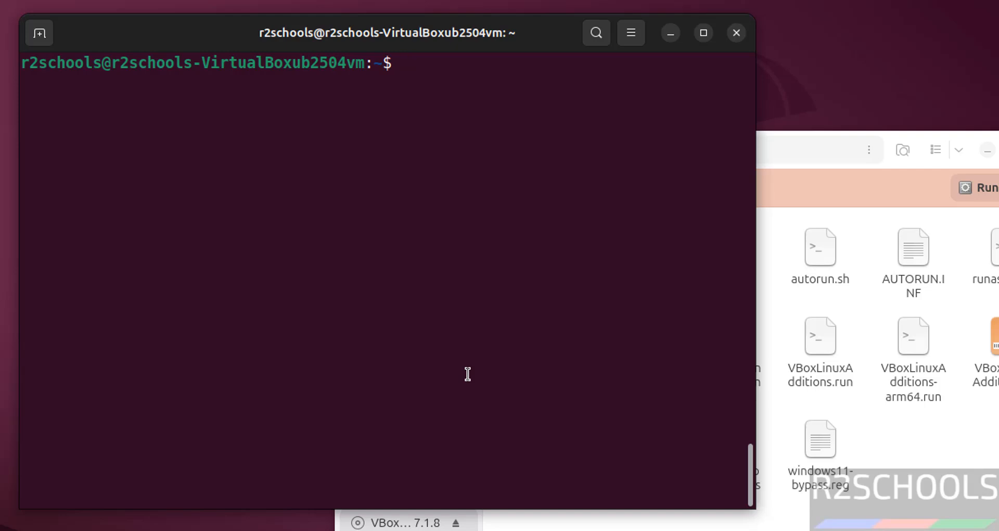
{"action": "type", "text": "sudo apt upda"}
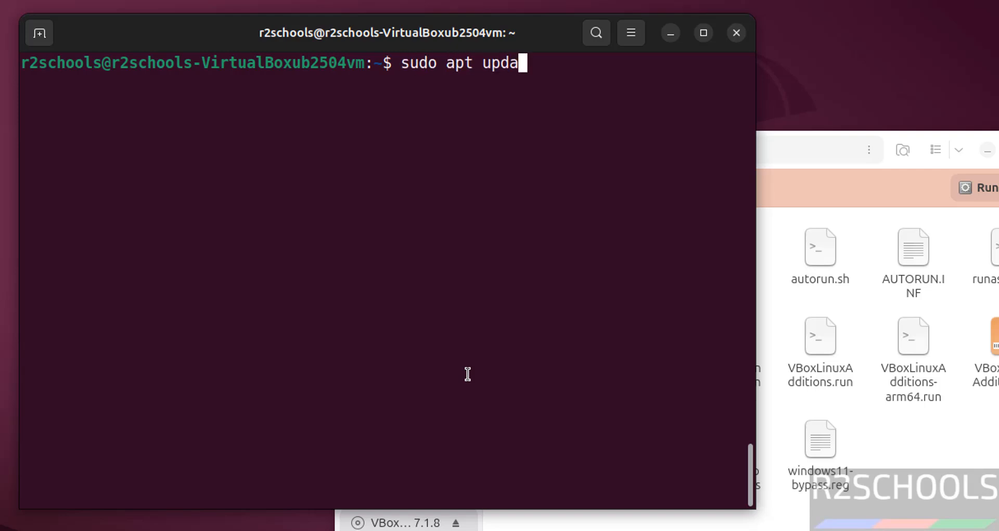
{"action": "type", "text": "te && su"}
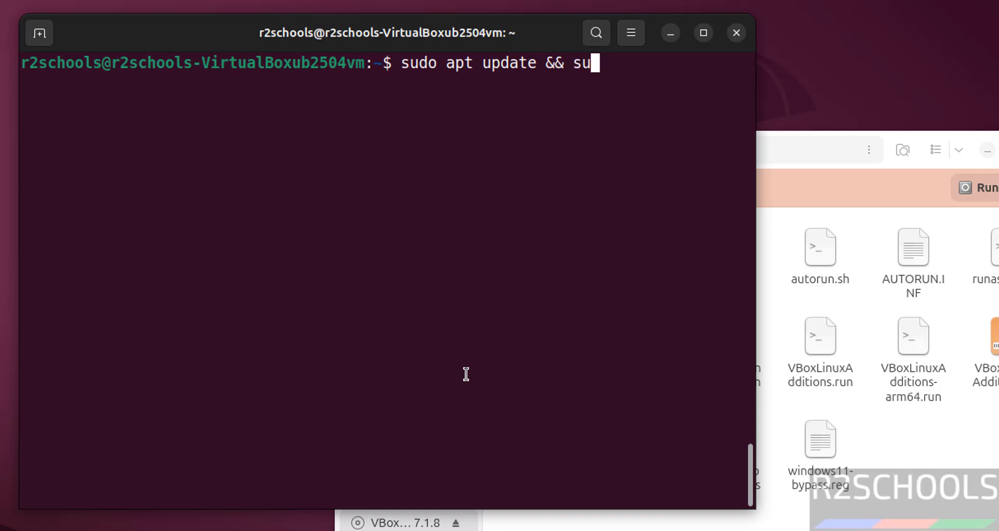
{"action": "type", "text": "do apt upgrade"}
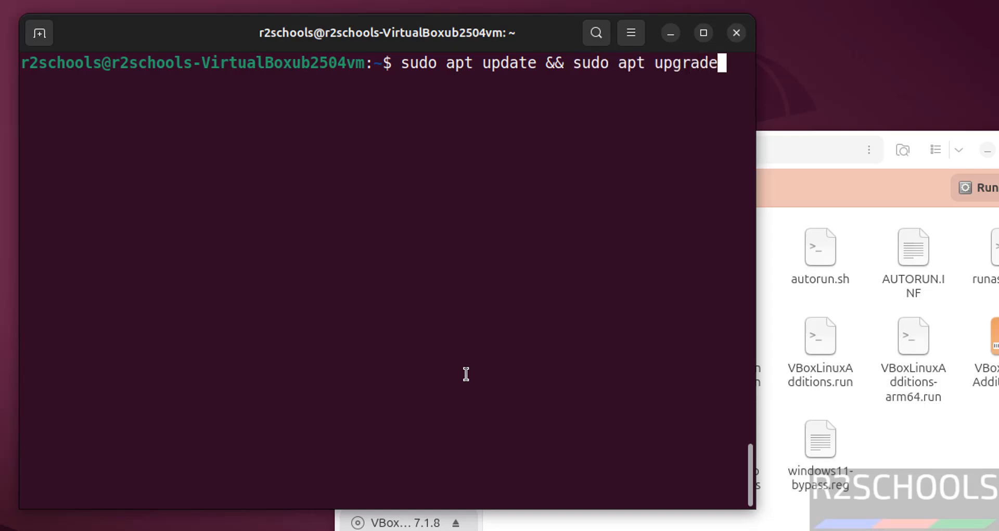
{"action": "key", "text": "Return"}
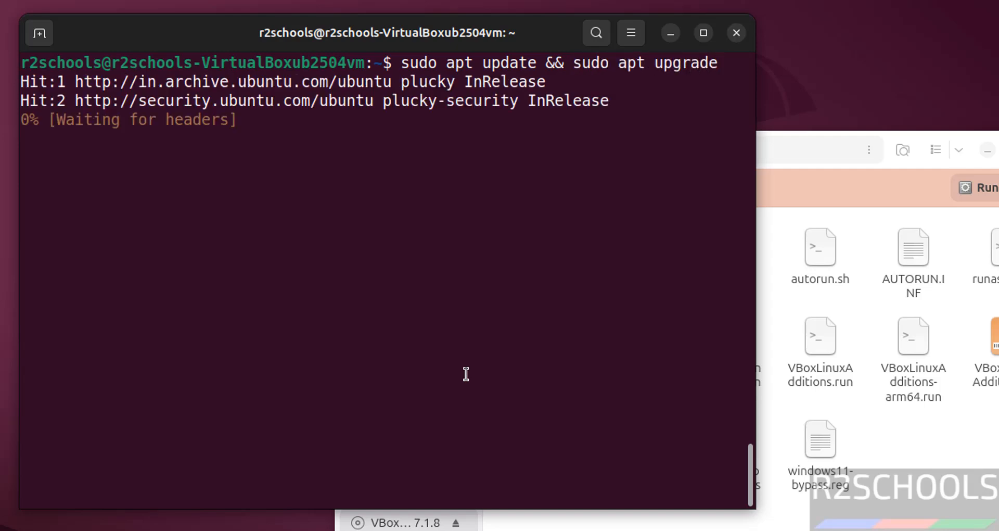